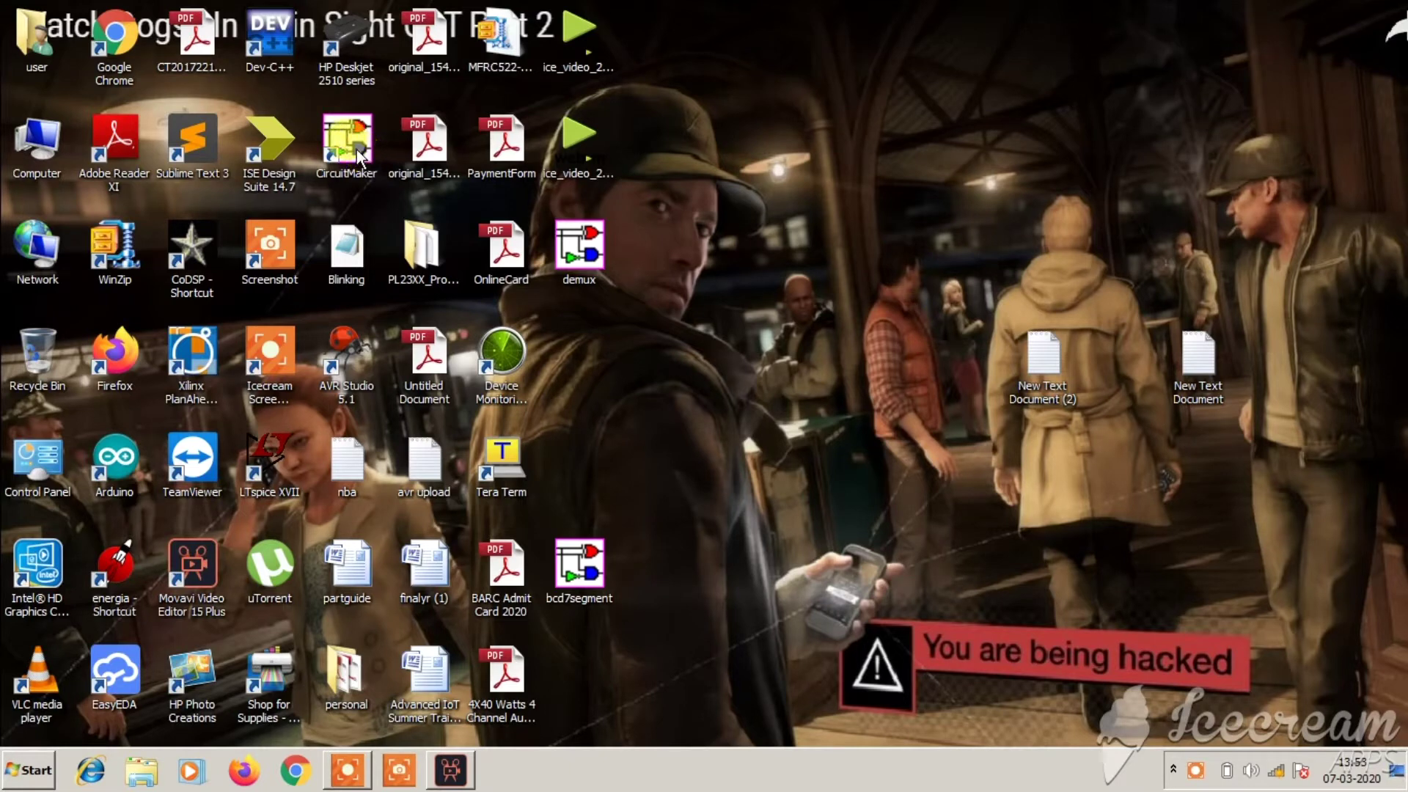
Open CircuitMaker from the desktop and look through the component categories.
double_click(341, 140)
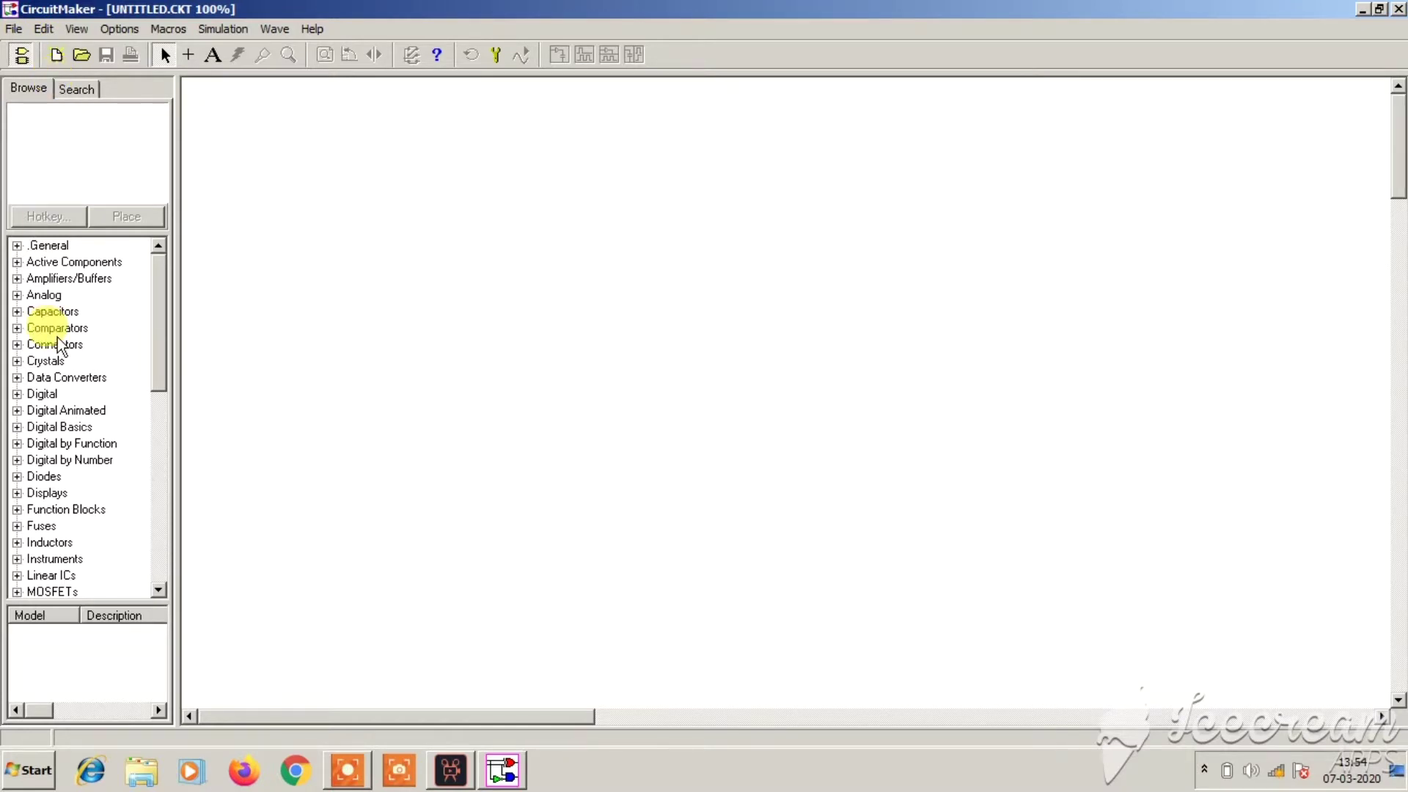
scroll(57, 337, "down", 4)
scroll(57, 337, "up", 4)
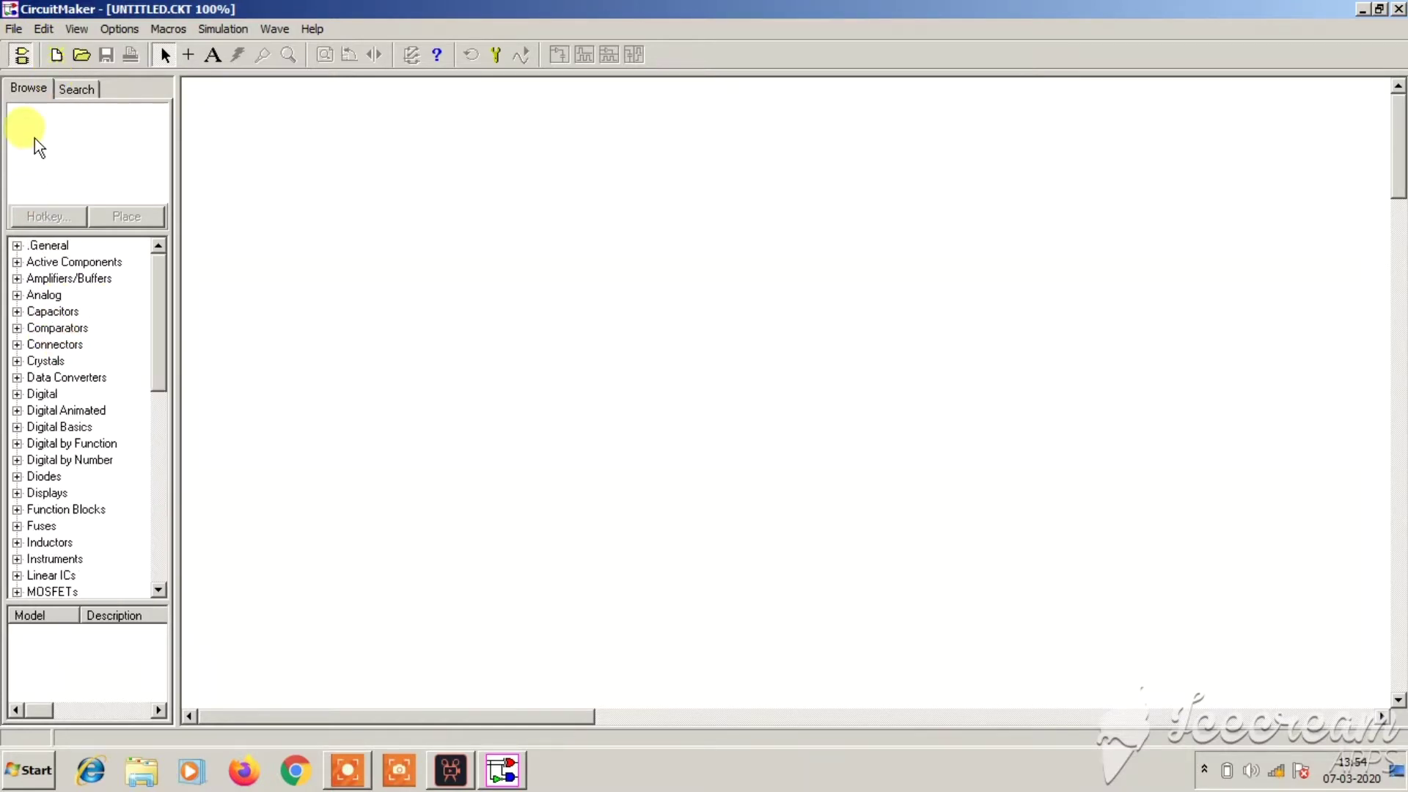
Search the component library for bc547 and place a BC547A transistor in the upper middle of the schematic.
left_click(63, 91)
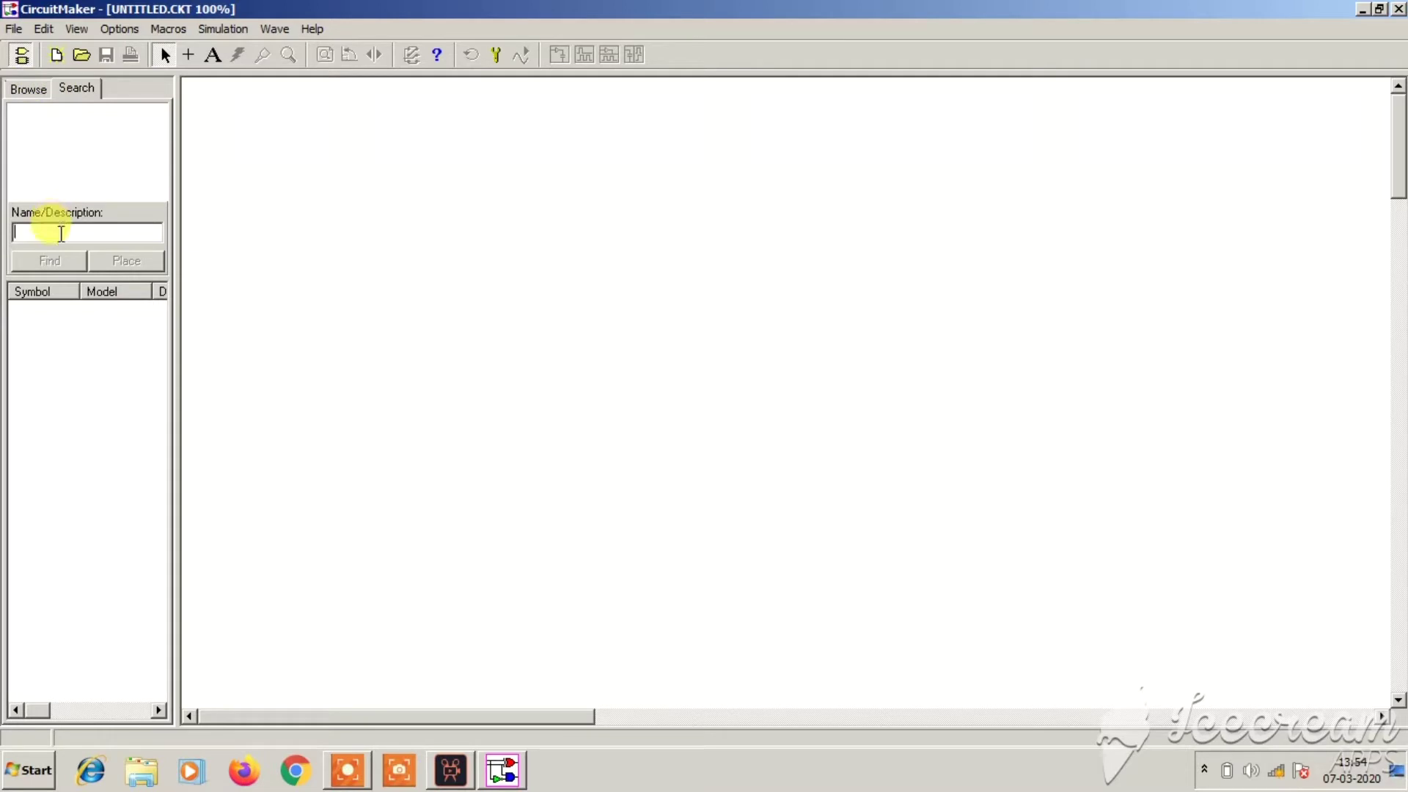
type("bc547")
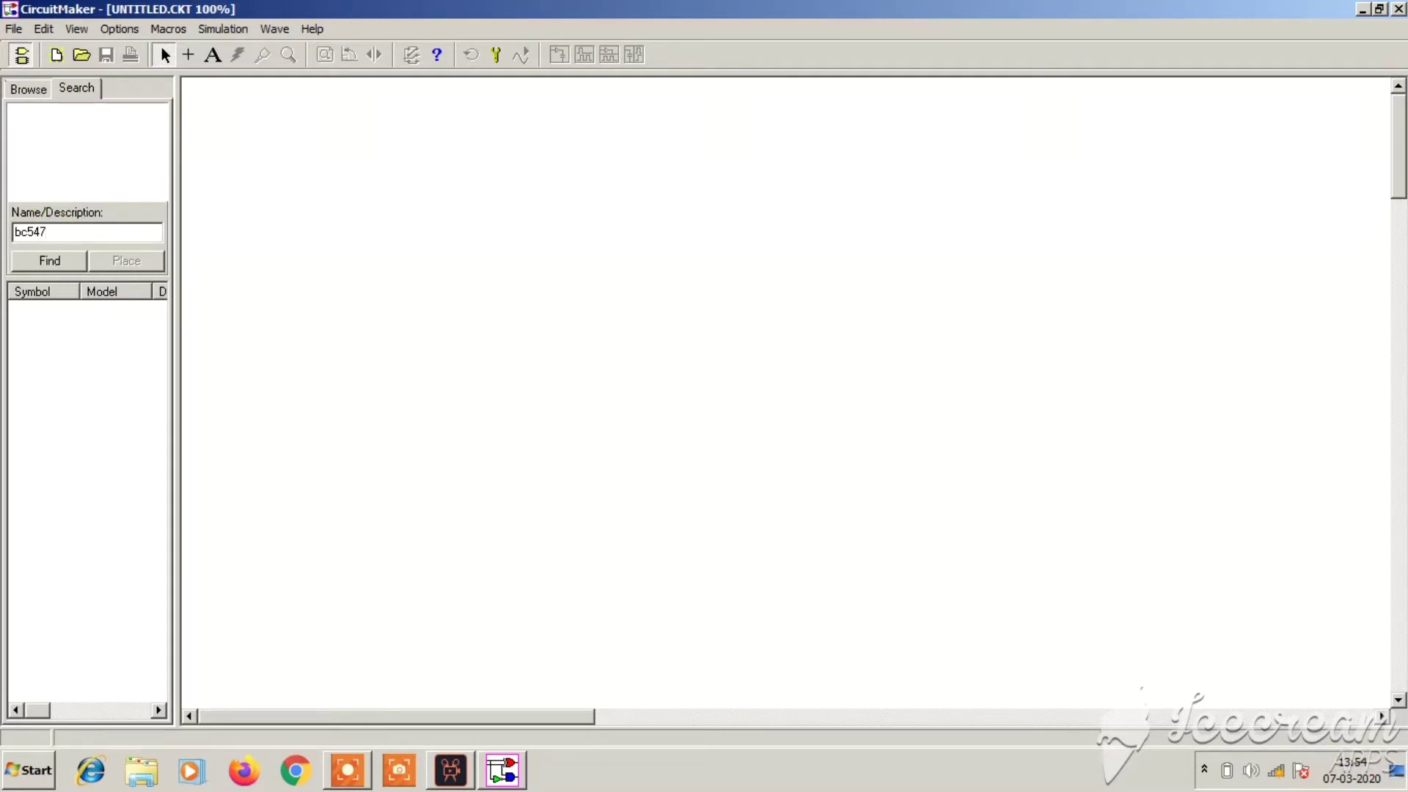
key("Return")
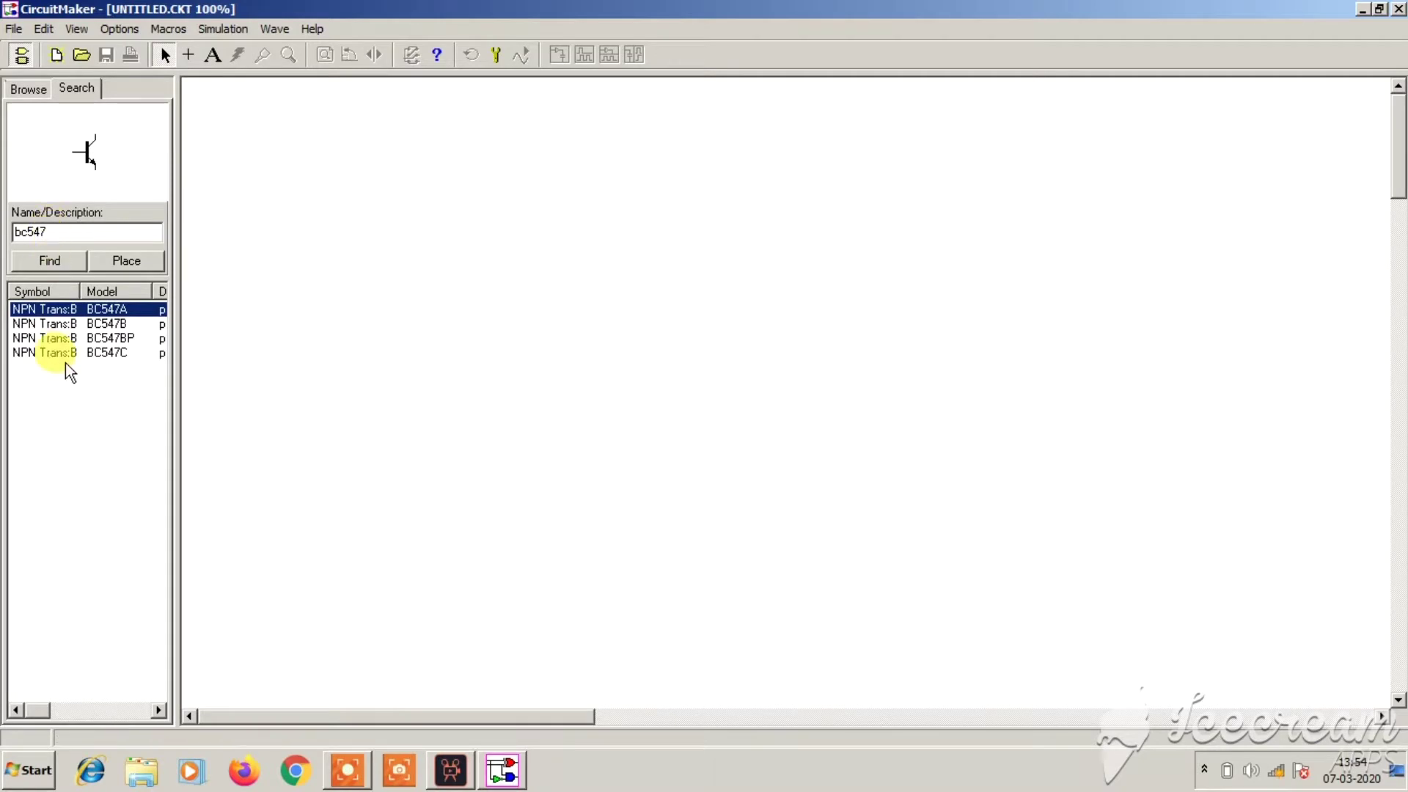
left_click(59, 312)
double_click(59, 311)
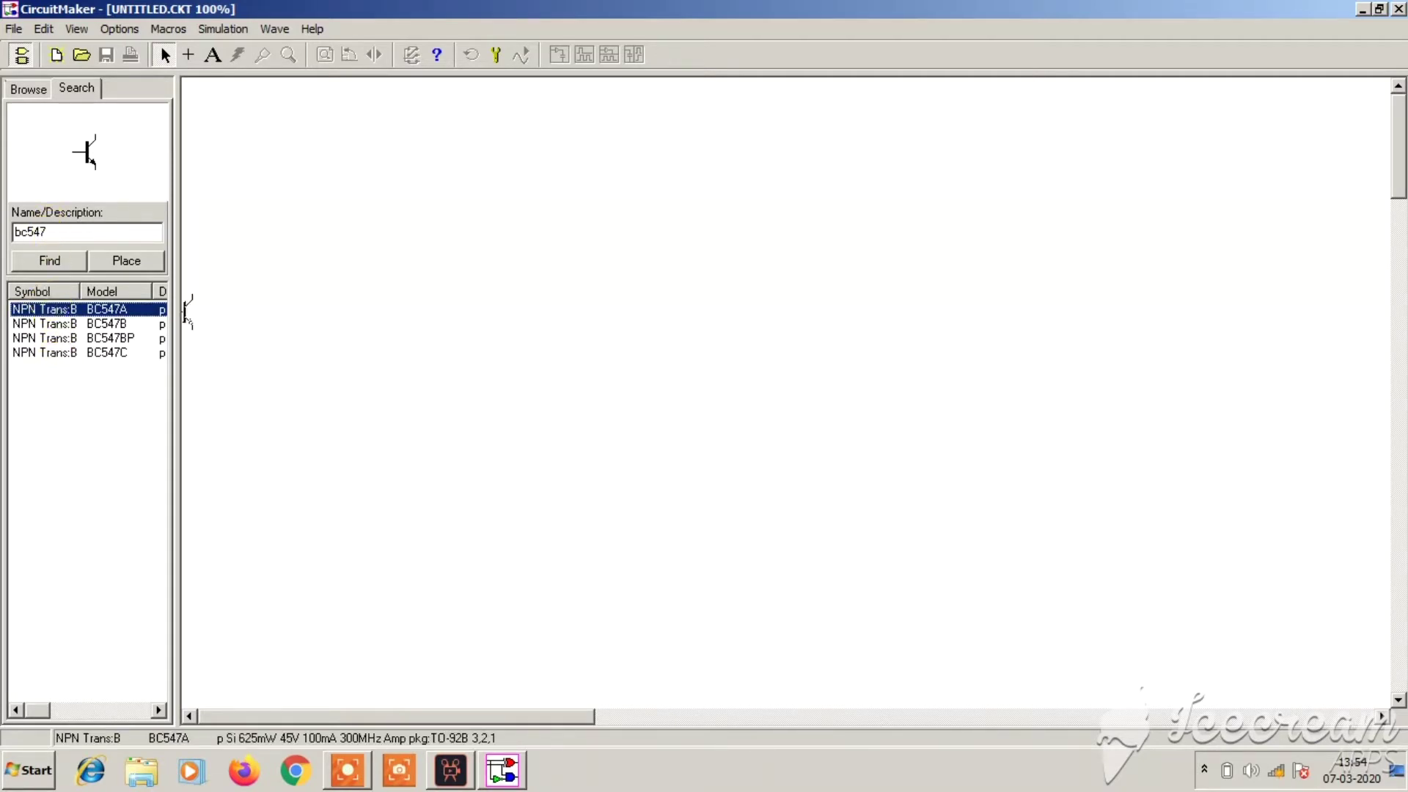
left_click(587, 306)
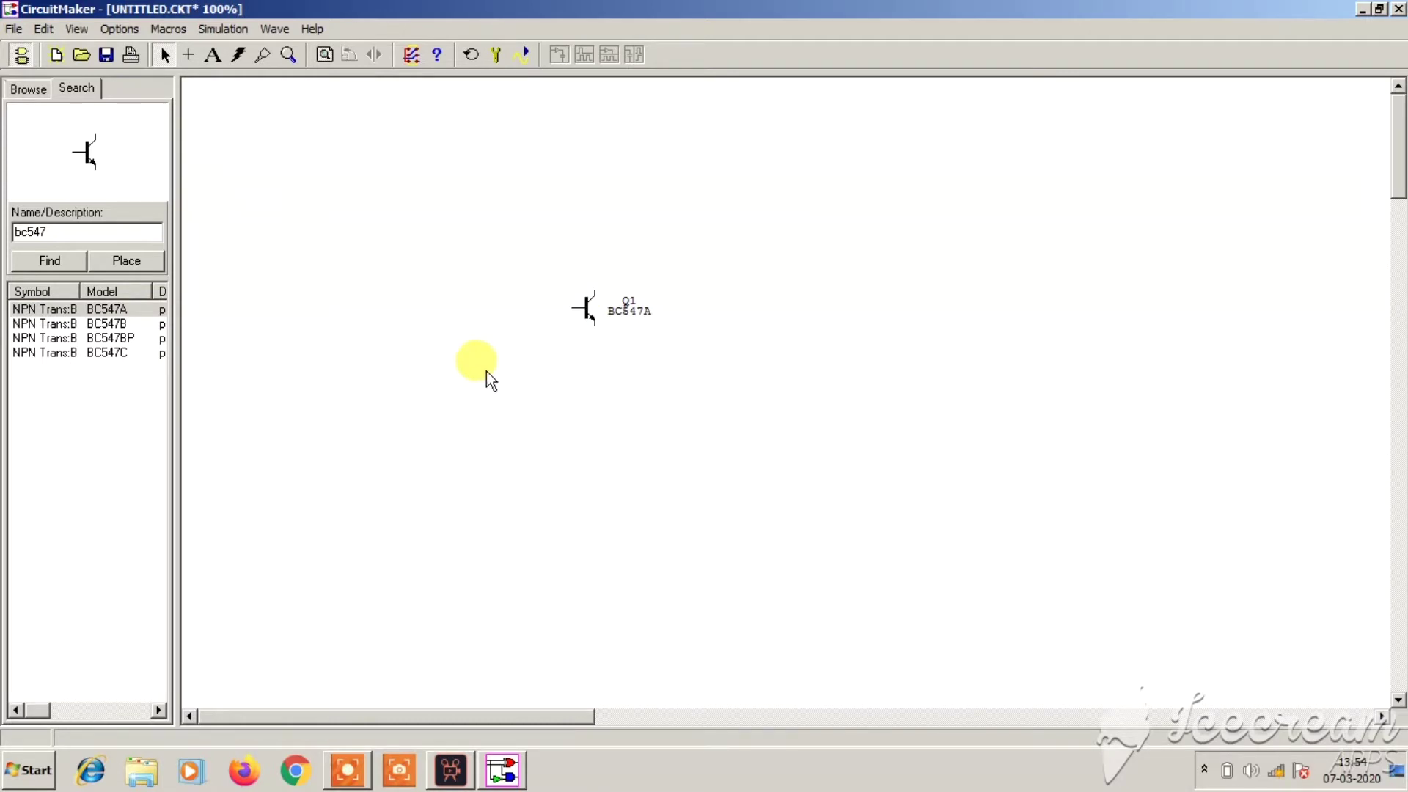
Place two 1k resistors, one at the transistor's base and the other above the transistor.
key("r")
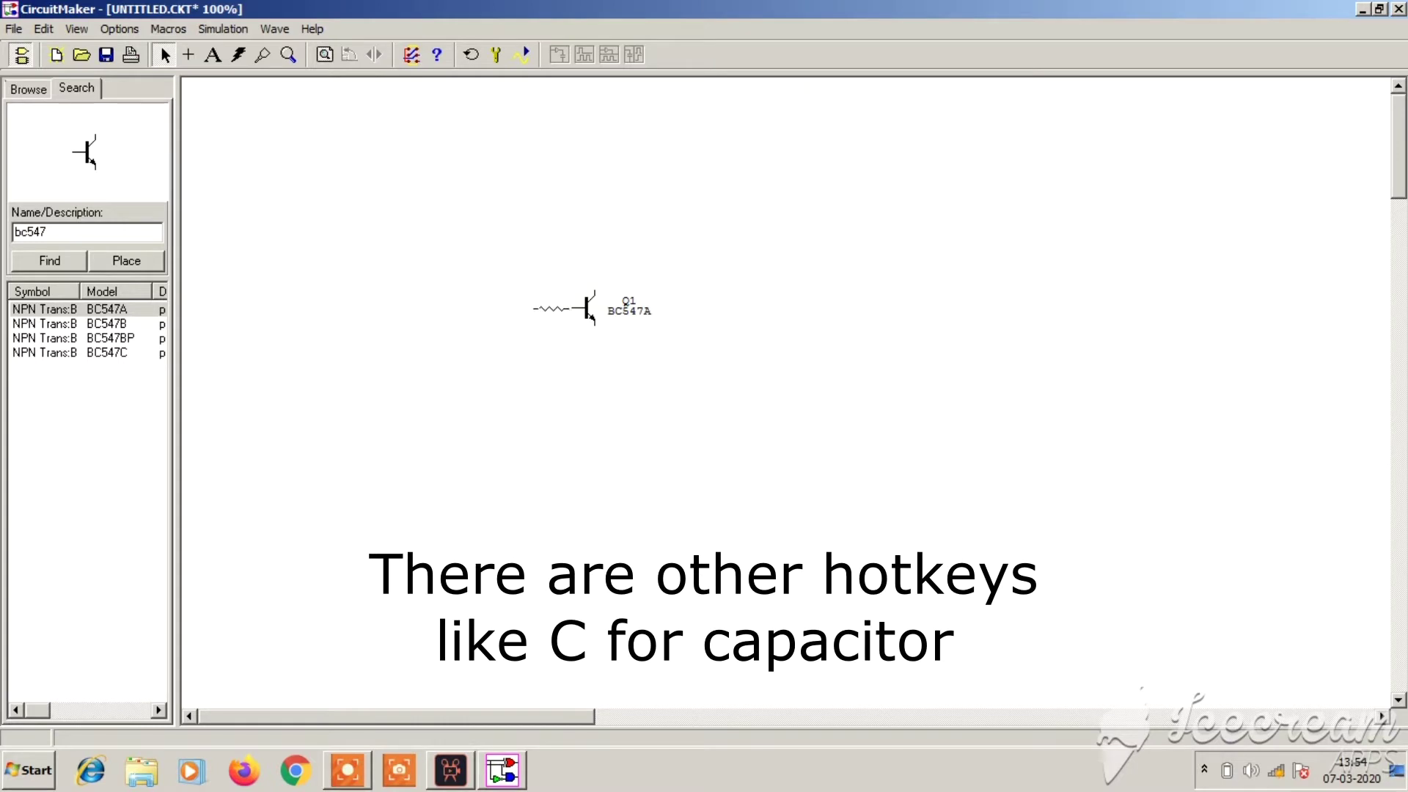
left_click(552, 308)
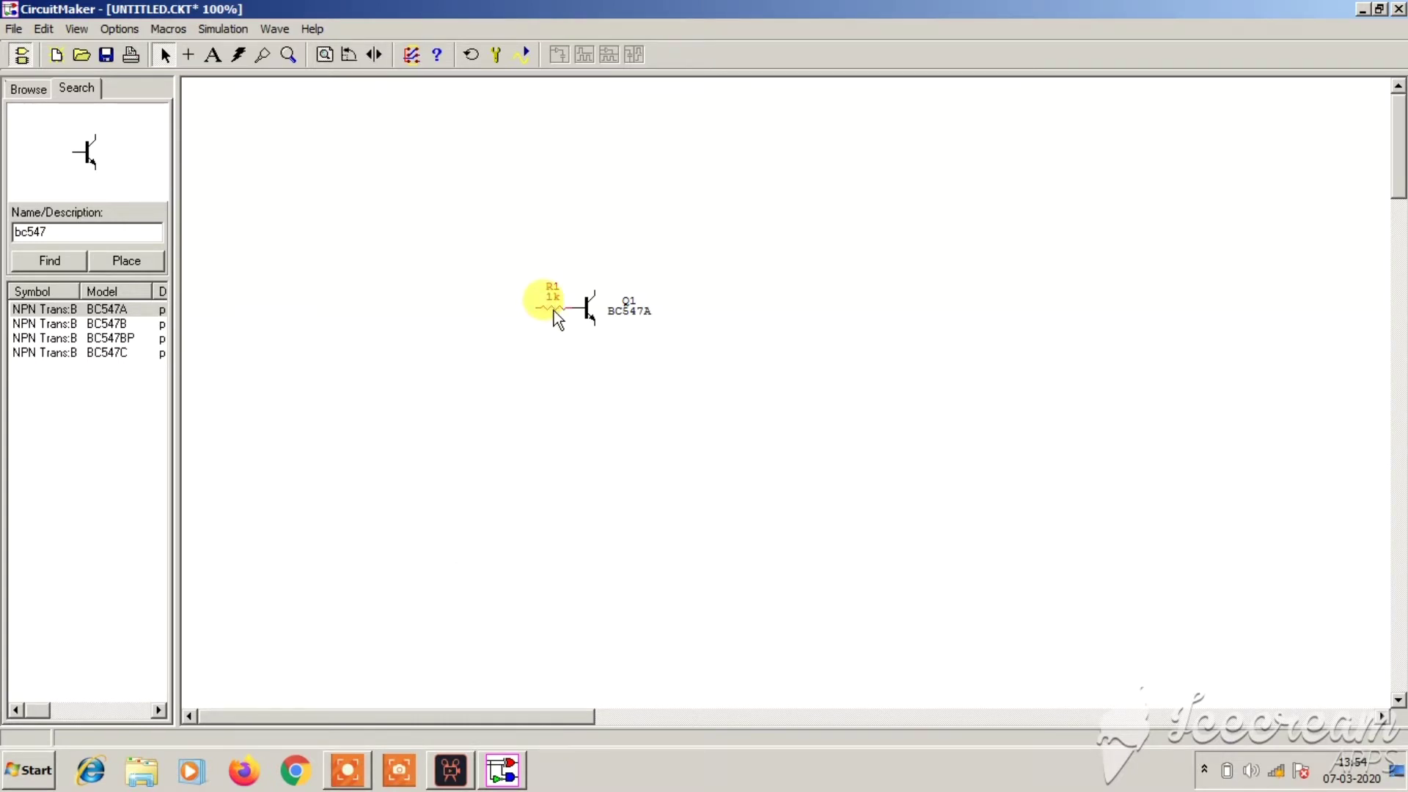
key("r")
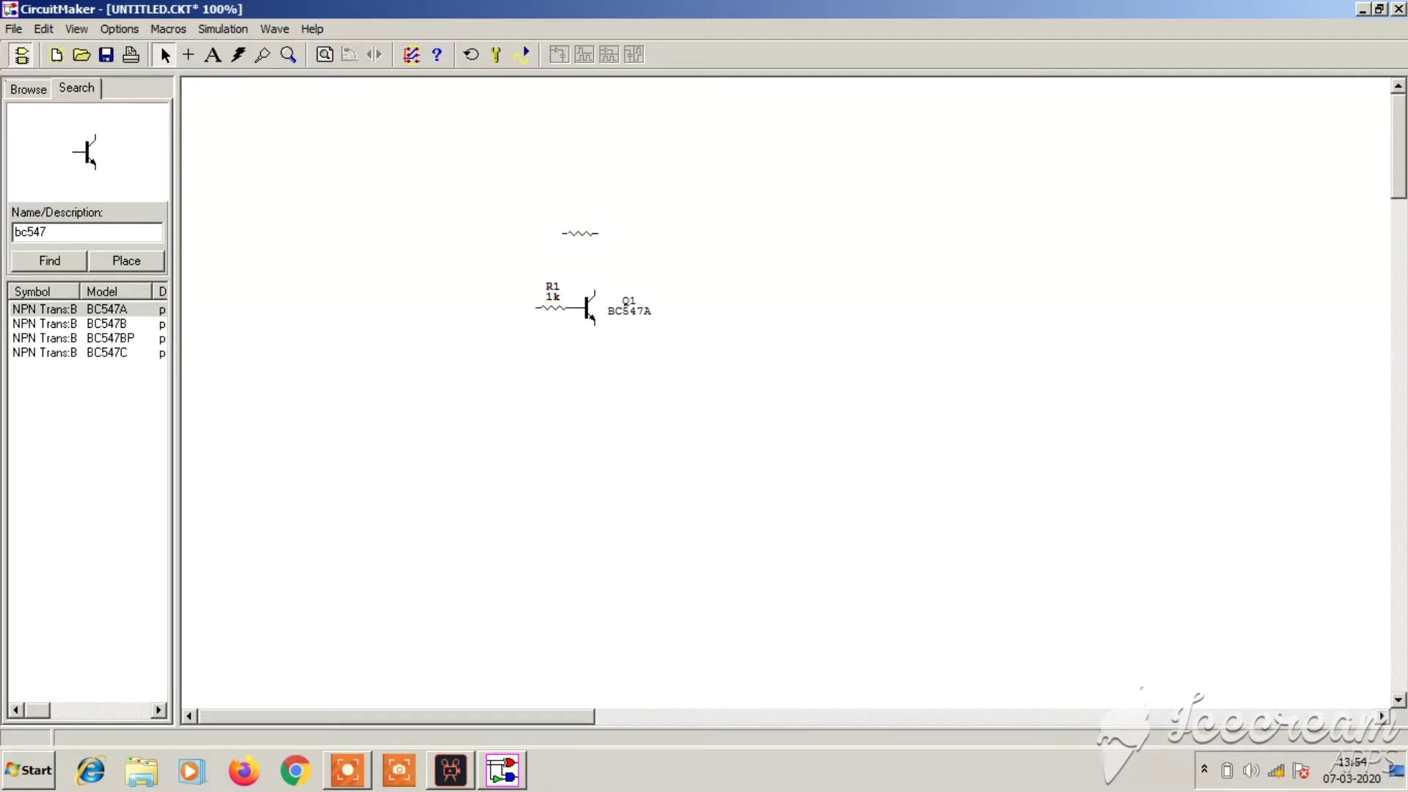
left_click(556, 223)
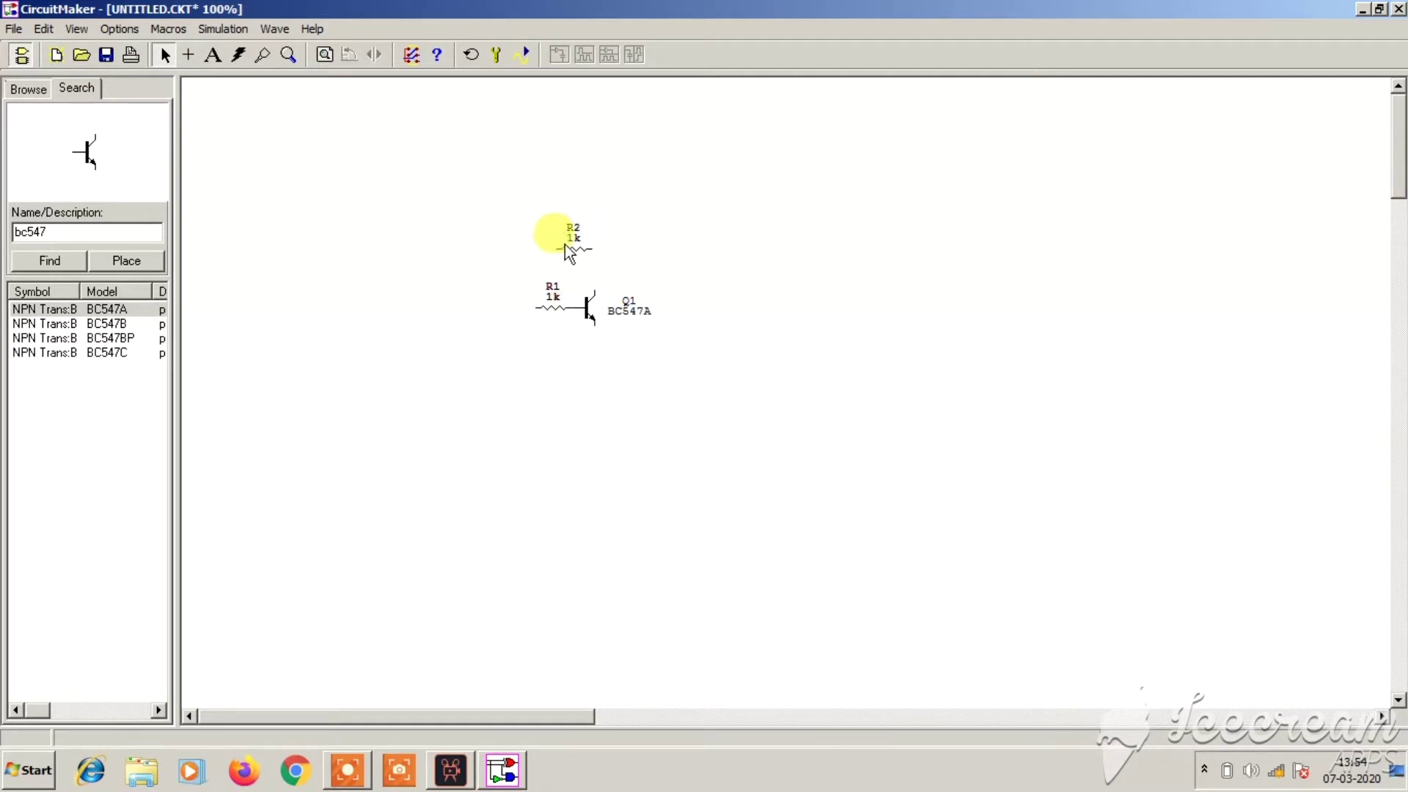
Rotate the upper resistor to vertical and attach its lower end to the transistor's collector.
left_click(570, 248)
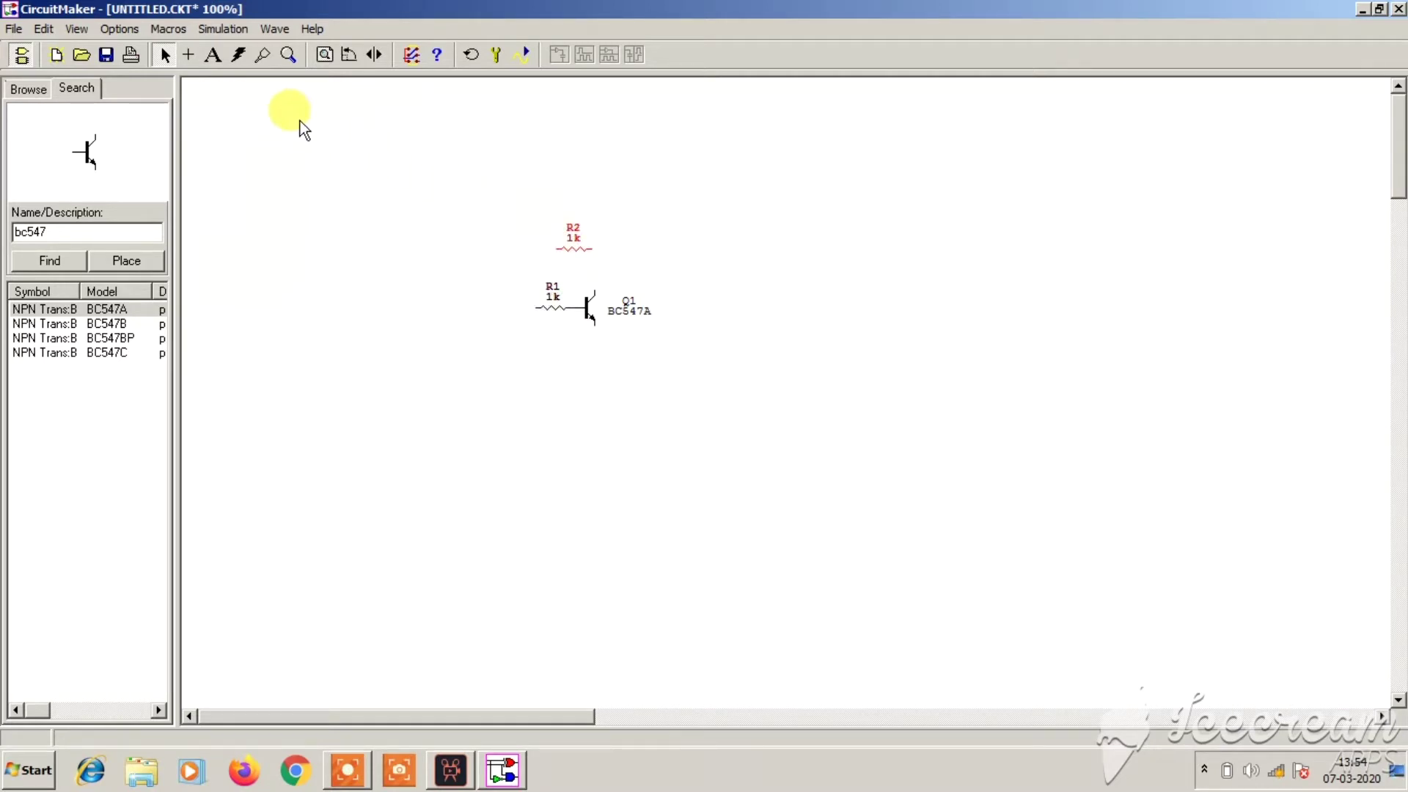
left_click(348, 55)
left_click_drag(578, 257, 598, 286)
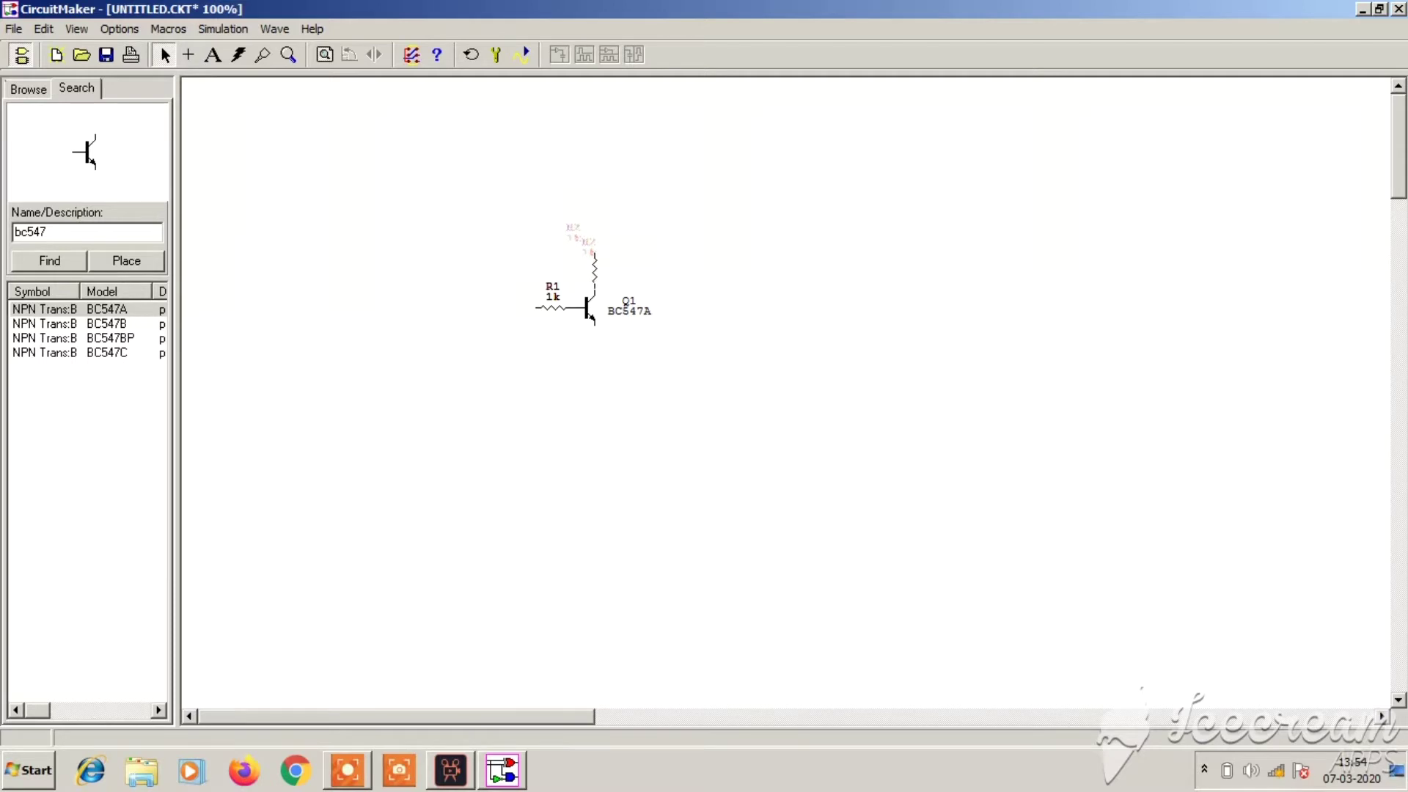
left_click(525, 252)
Place a linear +V supply at the top of R2 and a ground at the transistor's emitter.
left_click(28, 90)
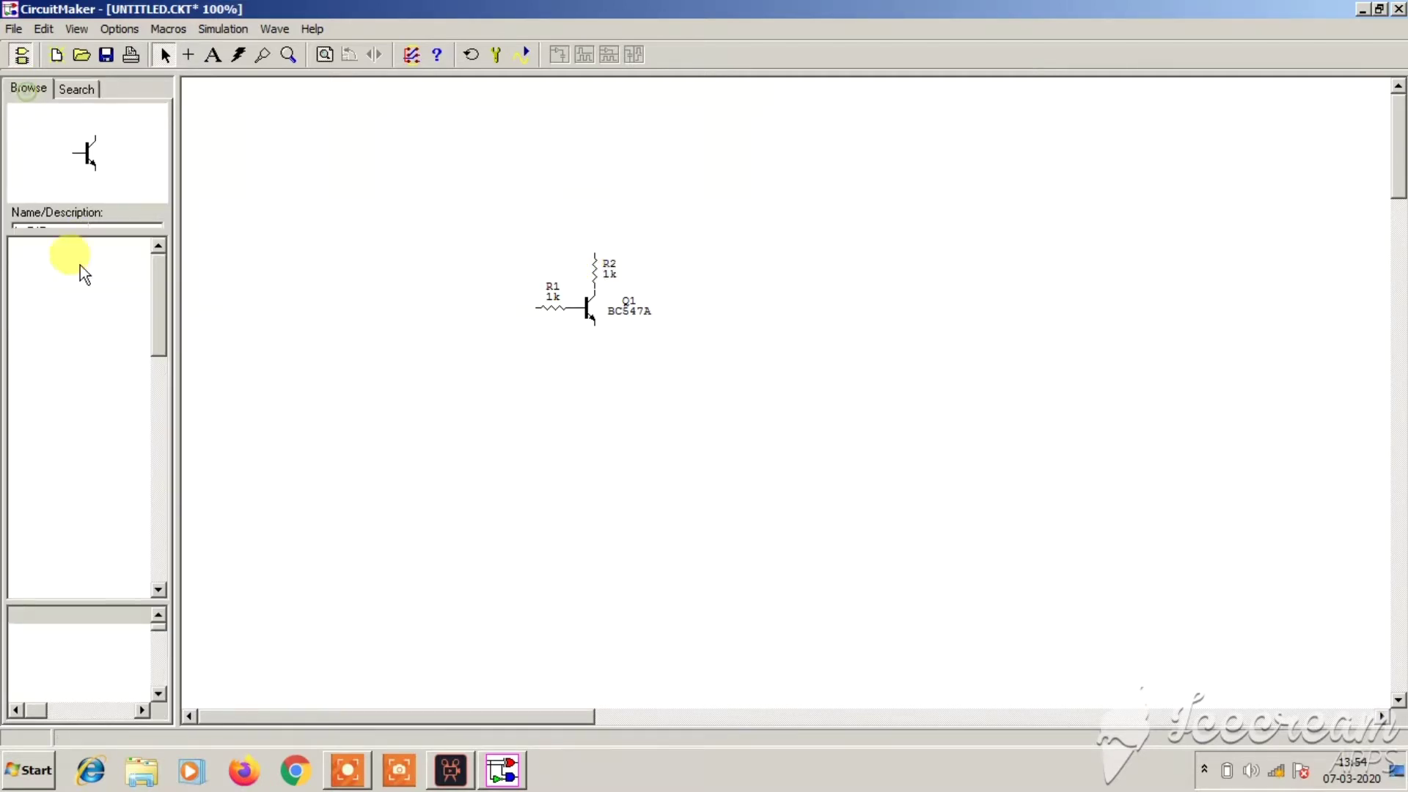
left_click_drag(161, 334, 159, 509)
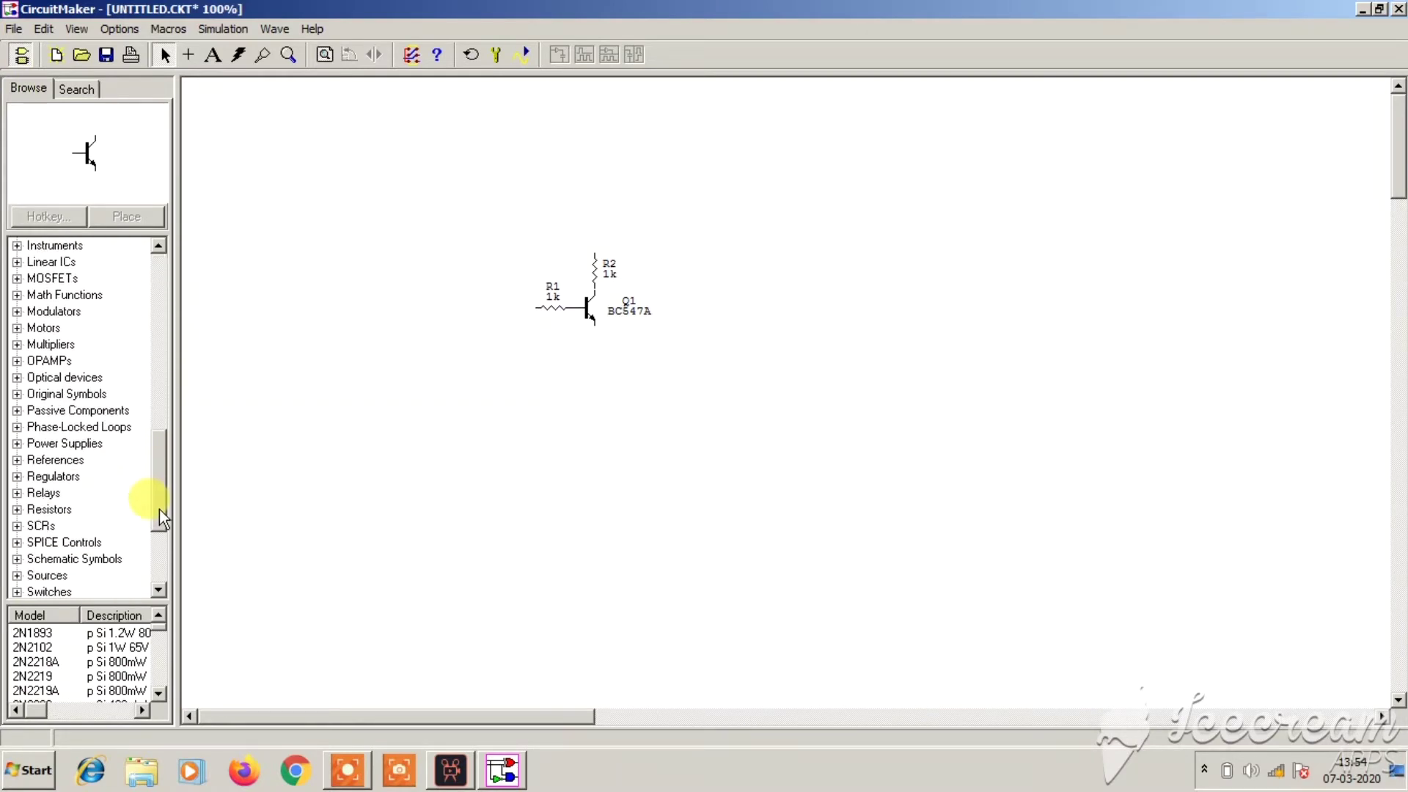
left_click(16, 444)
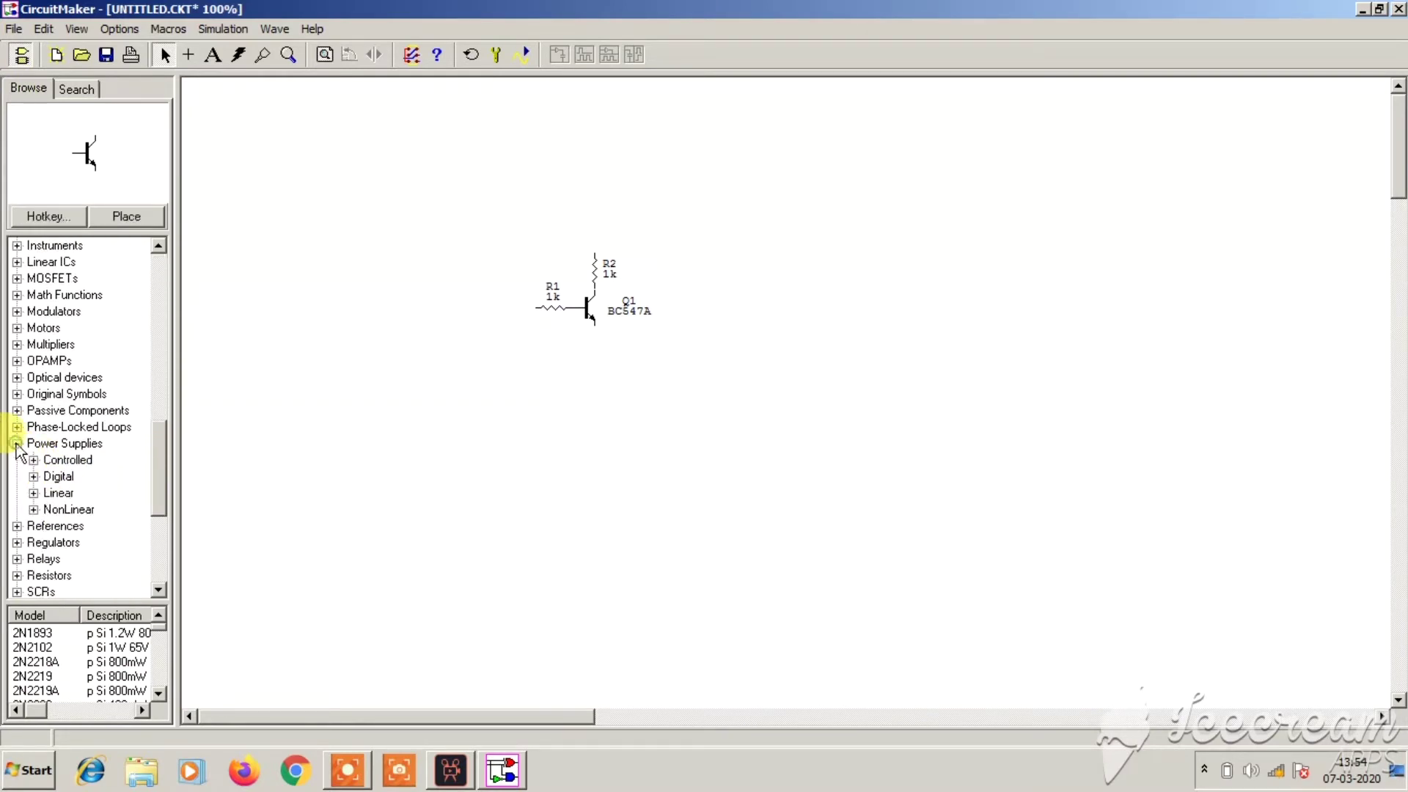
left_click(34, 493)
left_click(66, 510)
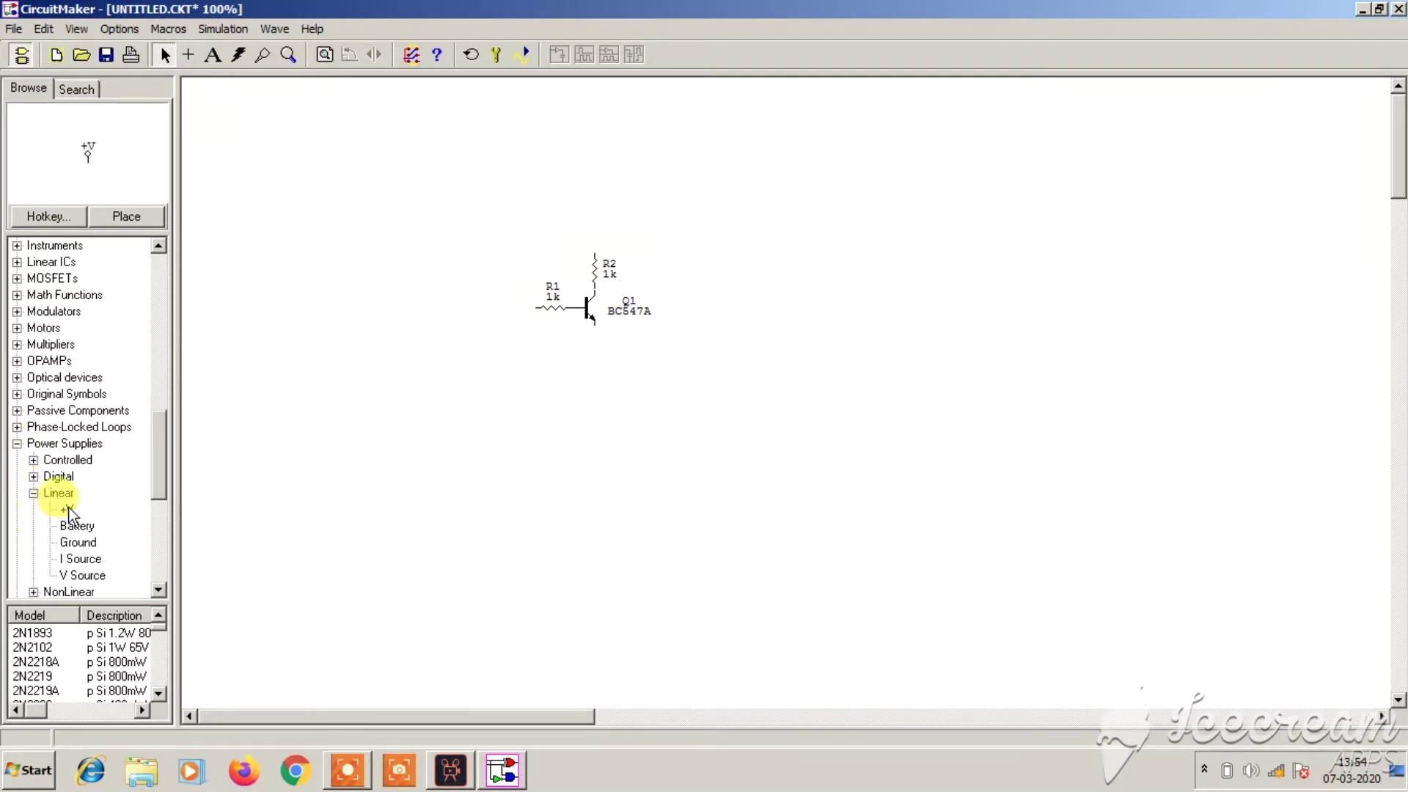
left_click(67, 510)
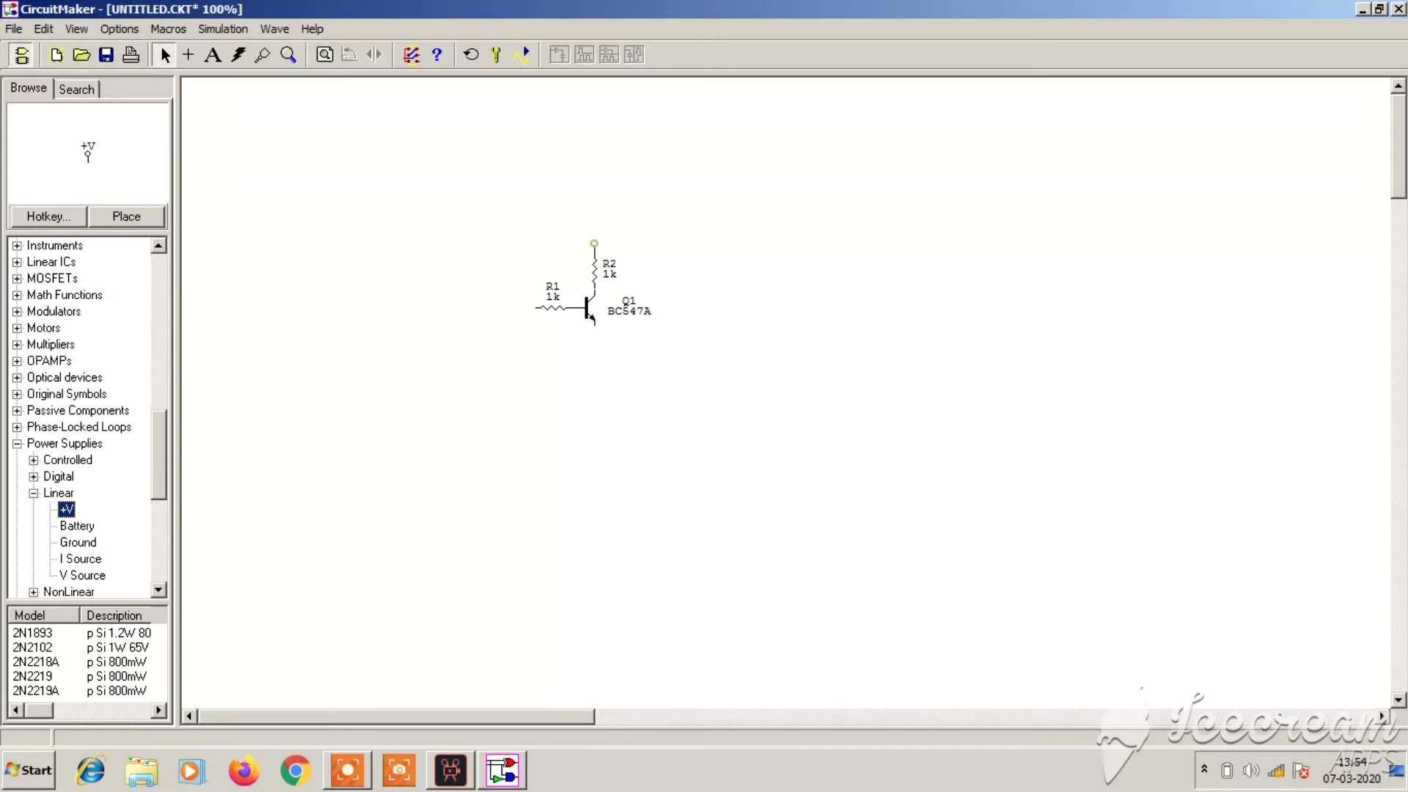
left_click(594, 243)
double_click(79, 542)
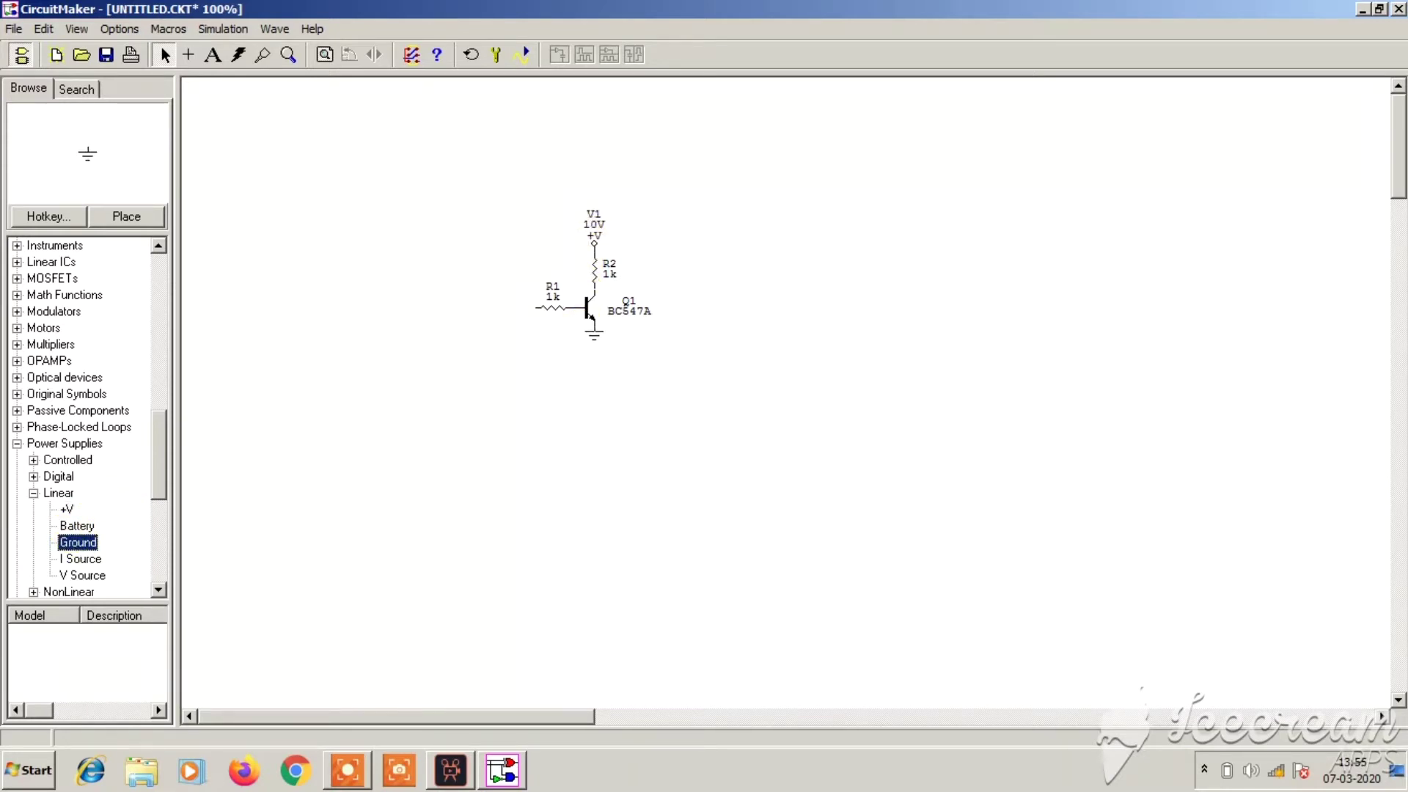
left_click(594, 329)
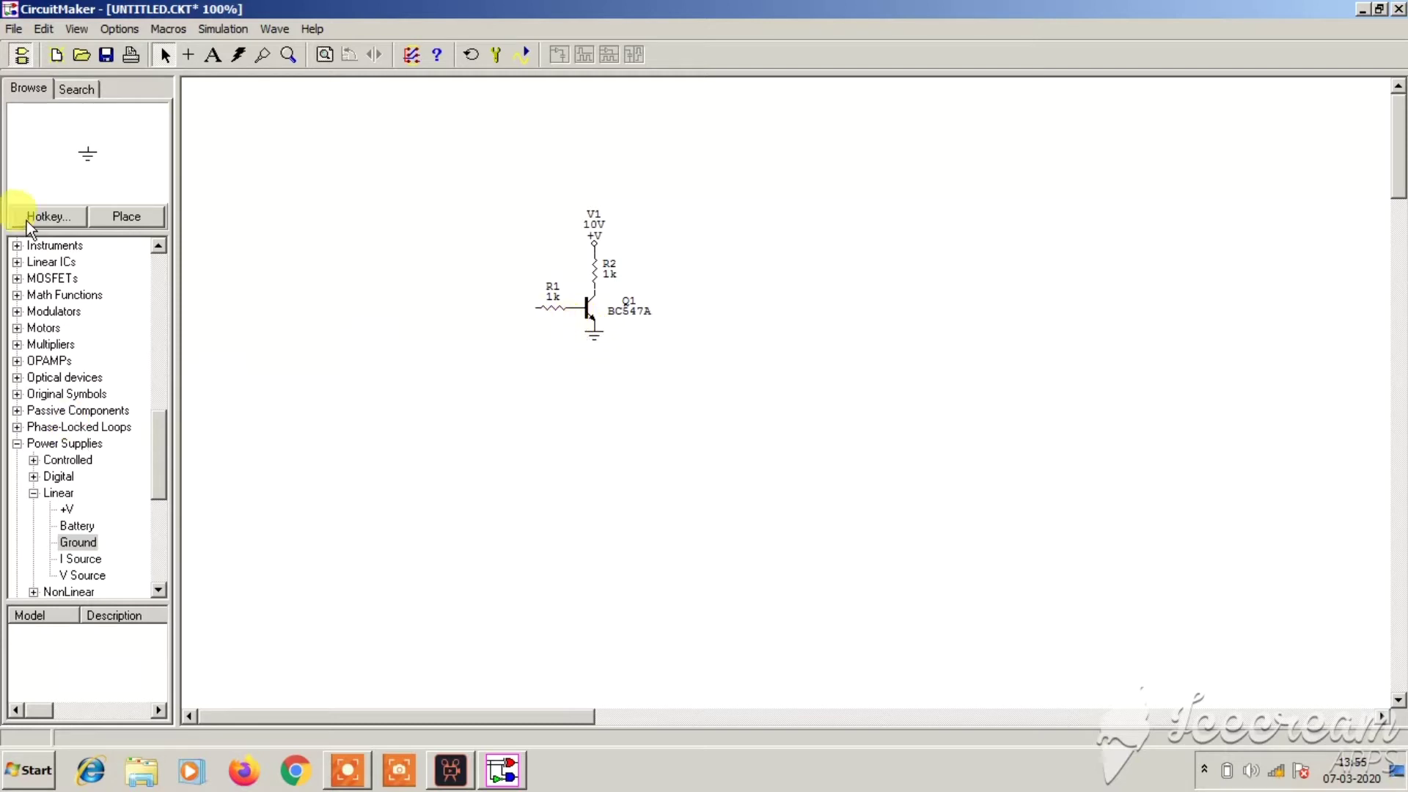
Search the component library for spdt and place an SPDT Switch with its common terminal at the free end of R1.
left_click(76, 90)
type("spdt")
key("Return")
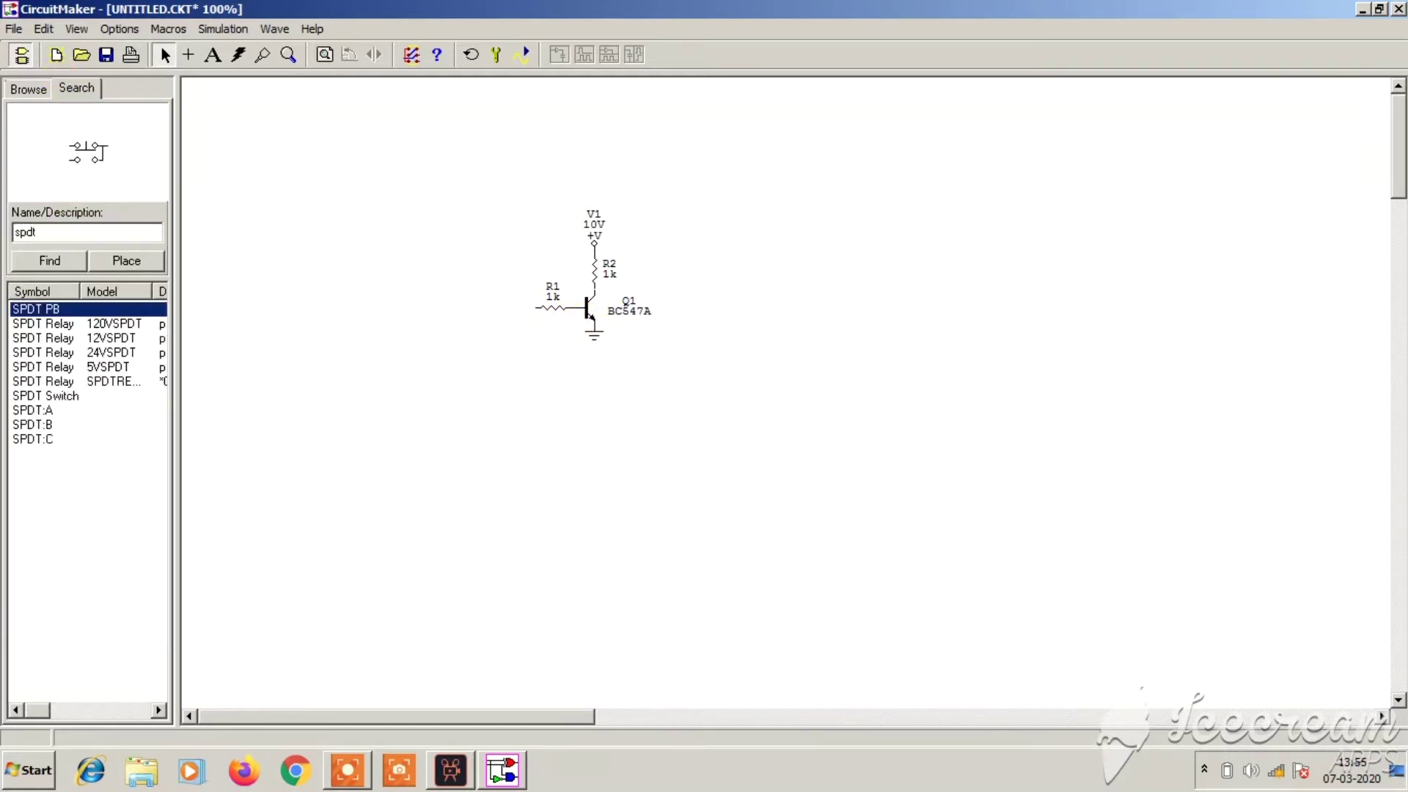
left_click(44, 395)
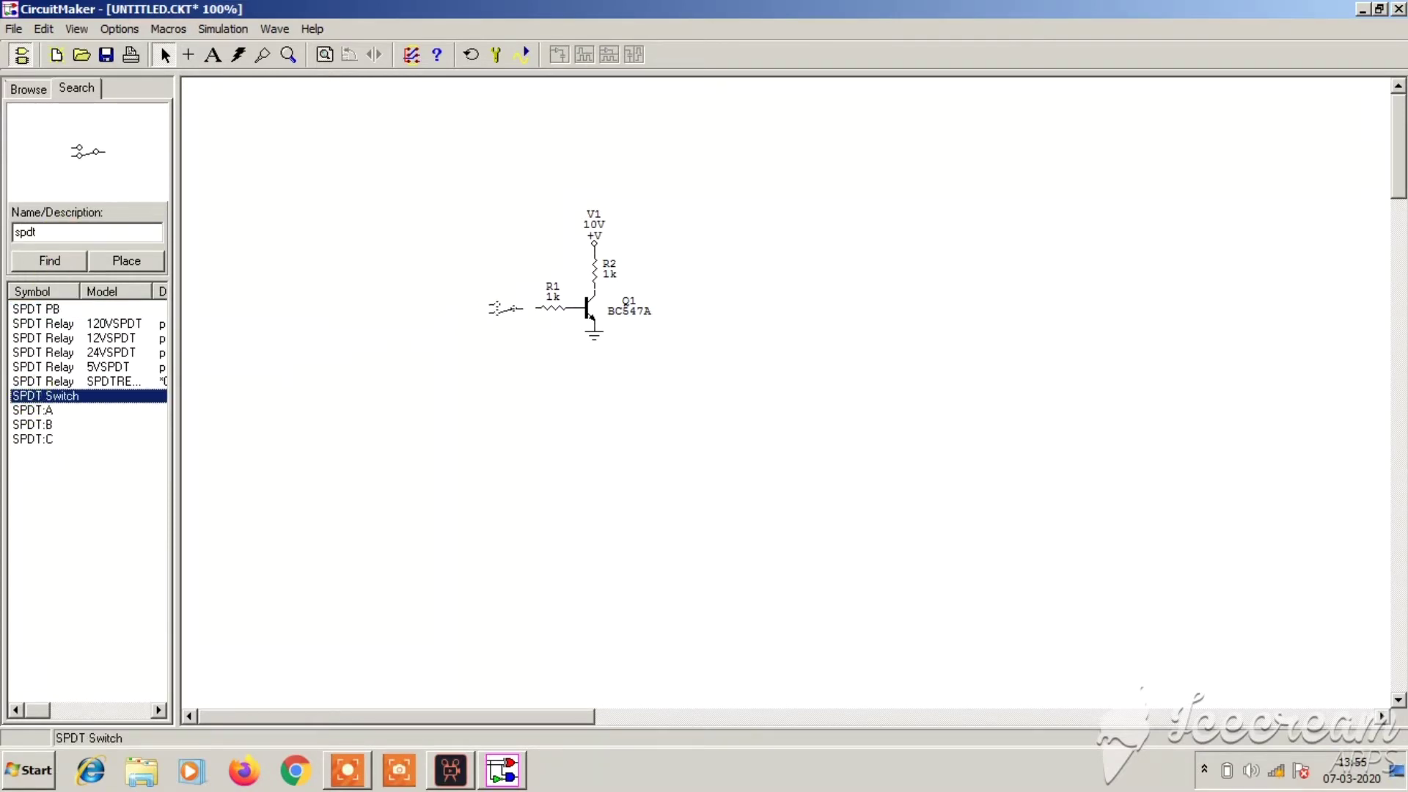
left_click(510, 306)
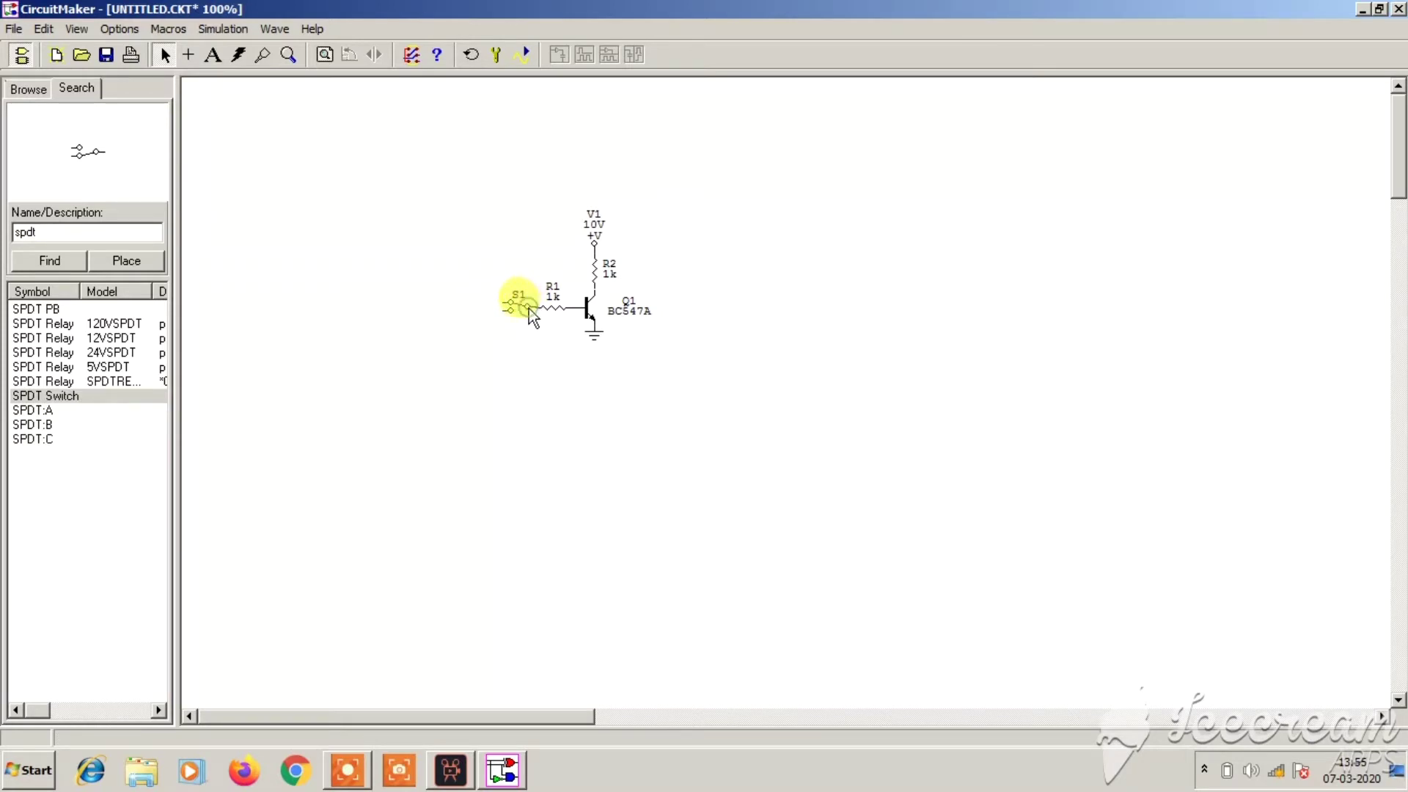
left_click(533, 308)
left_click(535, 308)
left_click(533, 327)
Wire the switch's upper contact to the supply end of R2 and its lower contact to the transistor's grounded emitter.
right_click(358, 205)
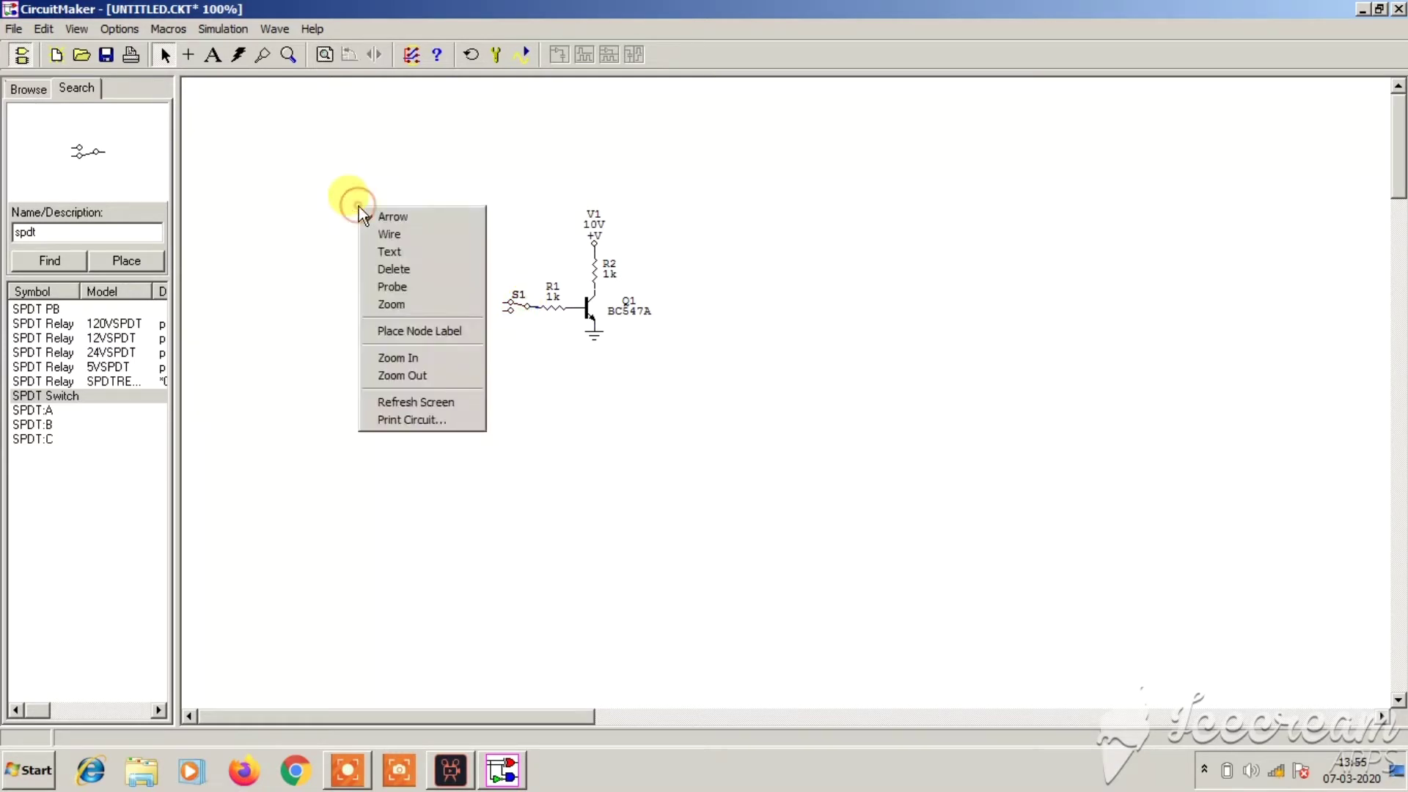
left_click(368, 233)
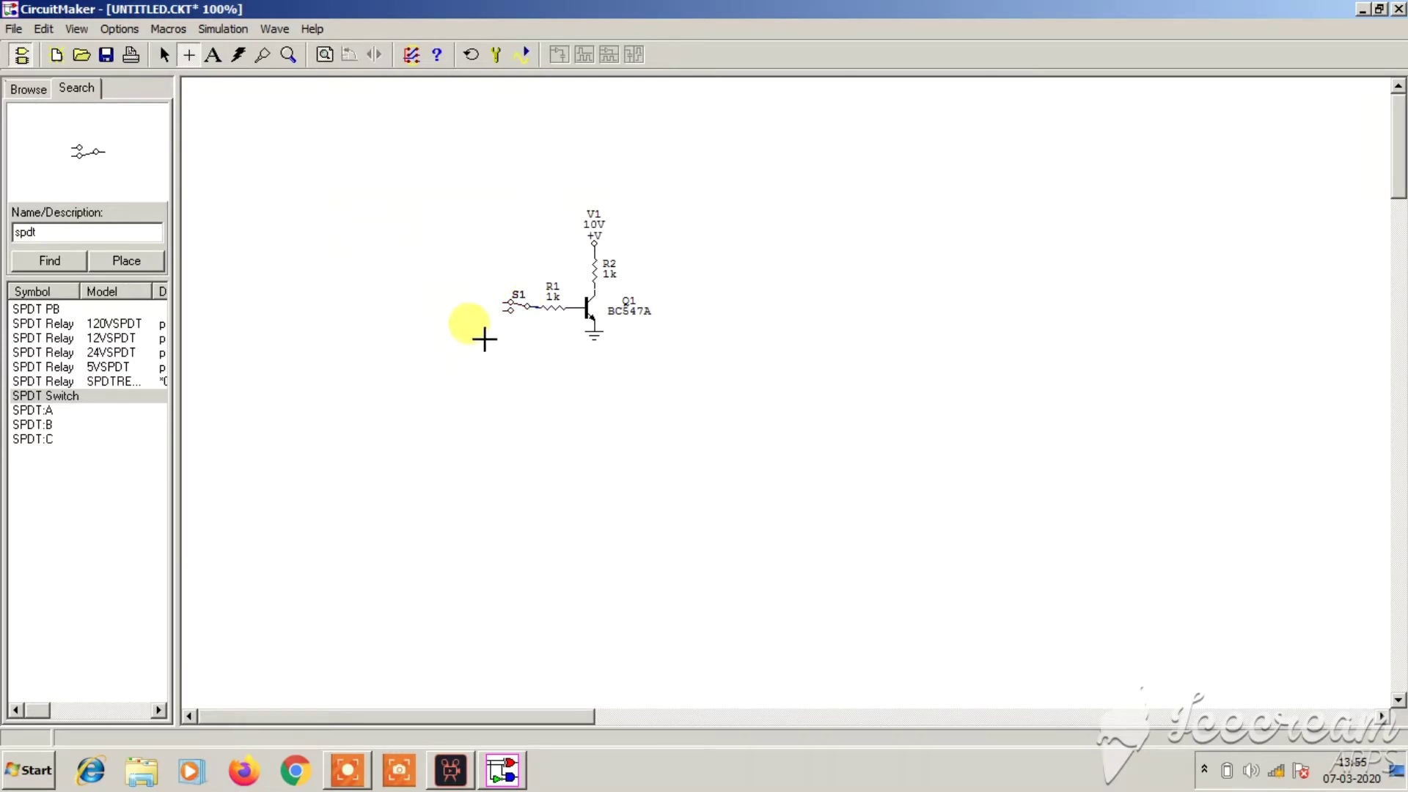
left_click(505, 302)
left_click_drag(504, 302, 594, 242)
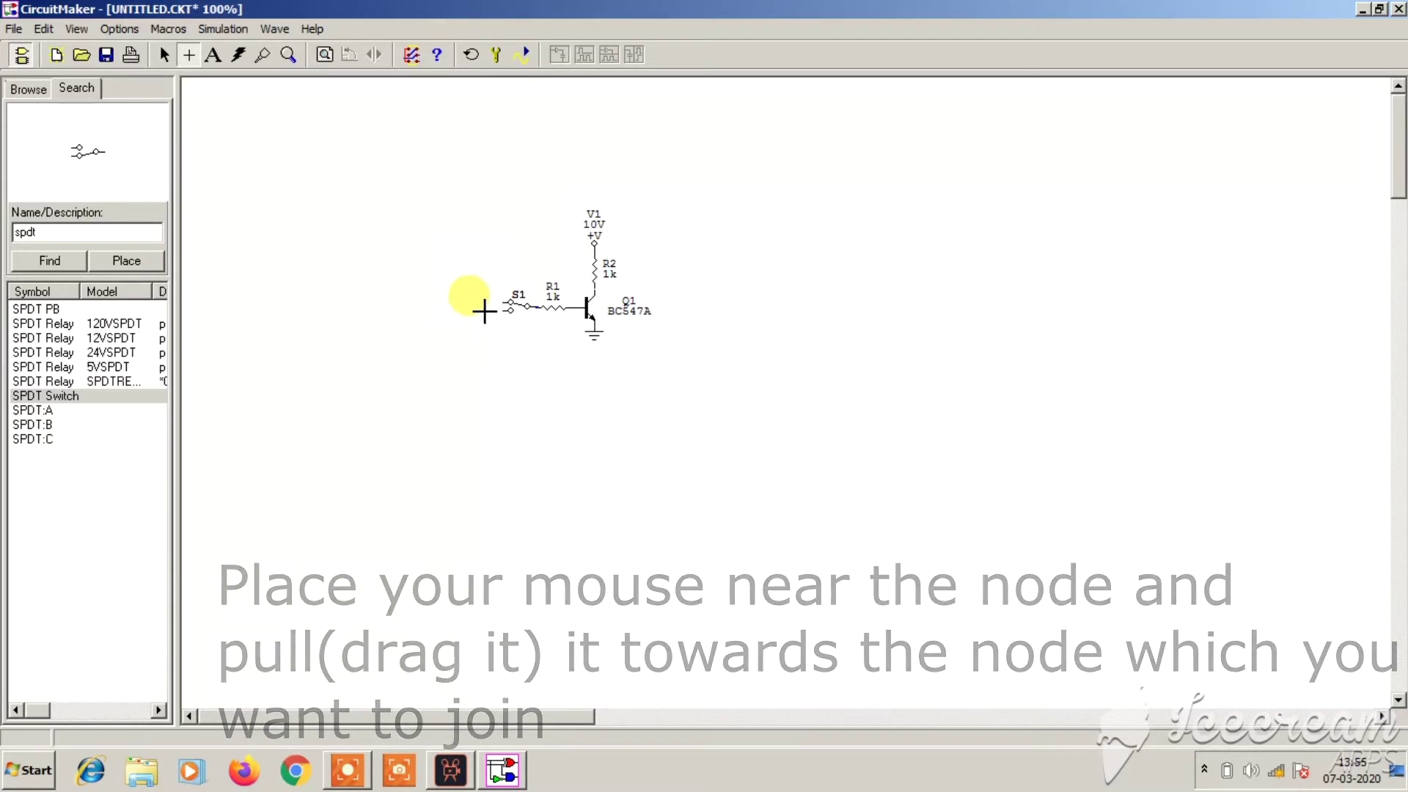
left_click_drag(505, 300, 593, 260)
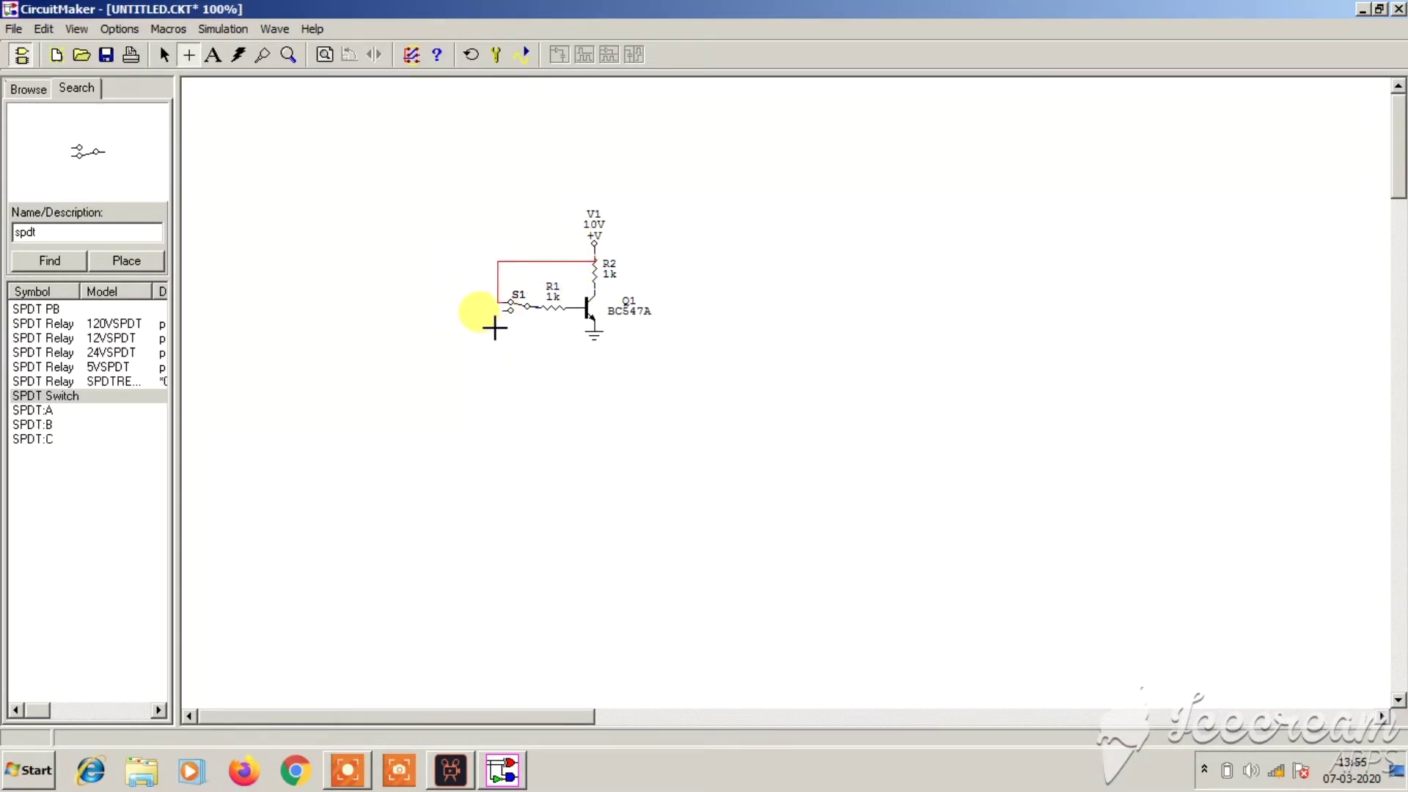
left_click_drag(509, 310, 593, 331)
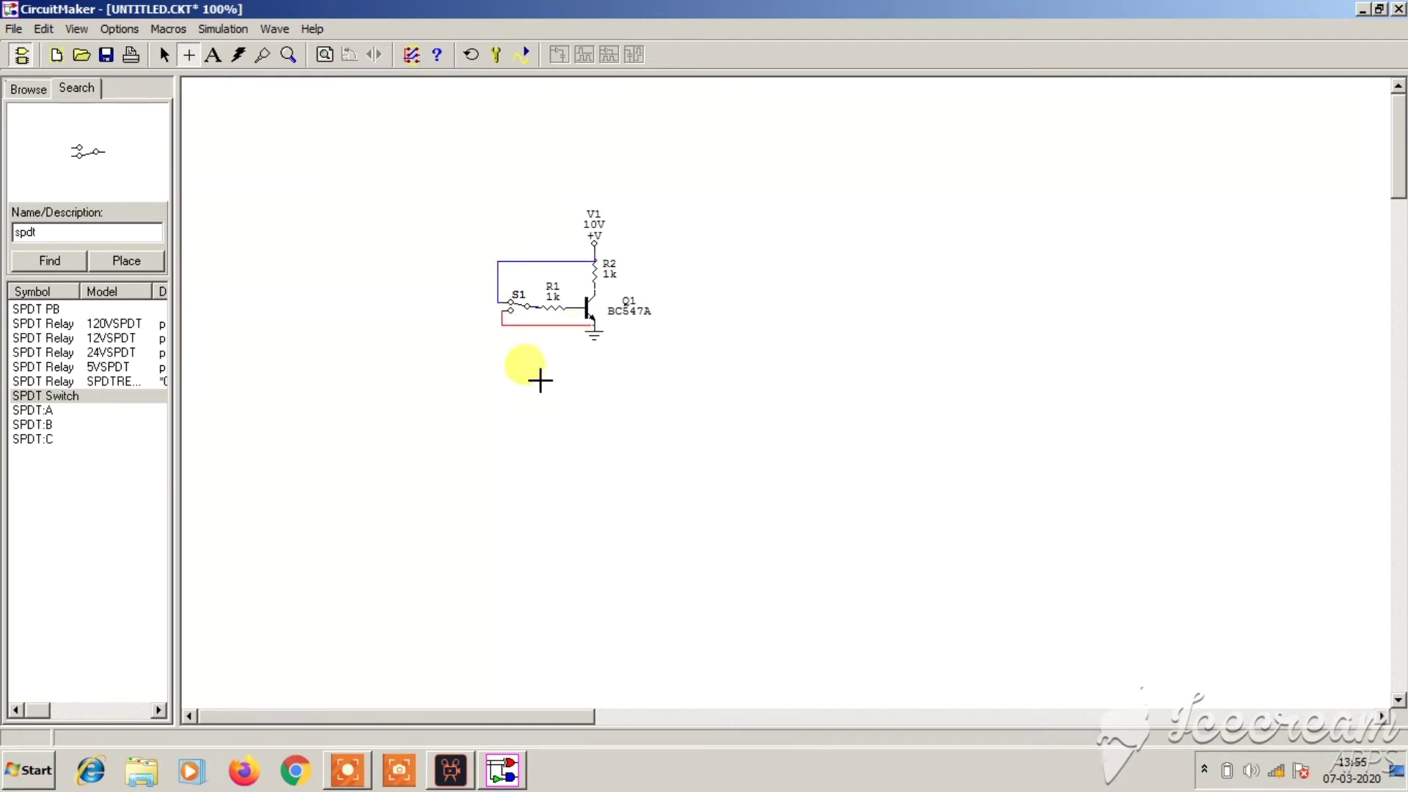
left_click(163, 55)
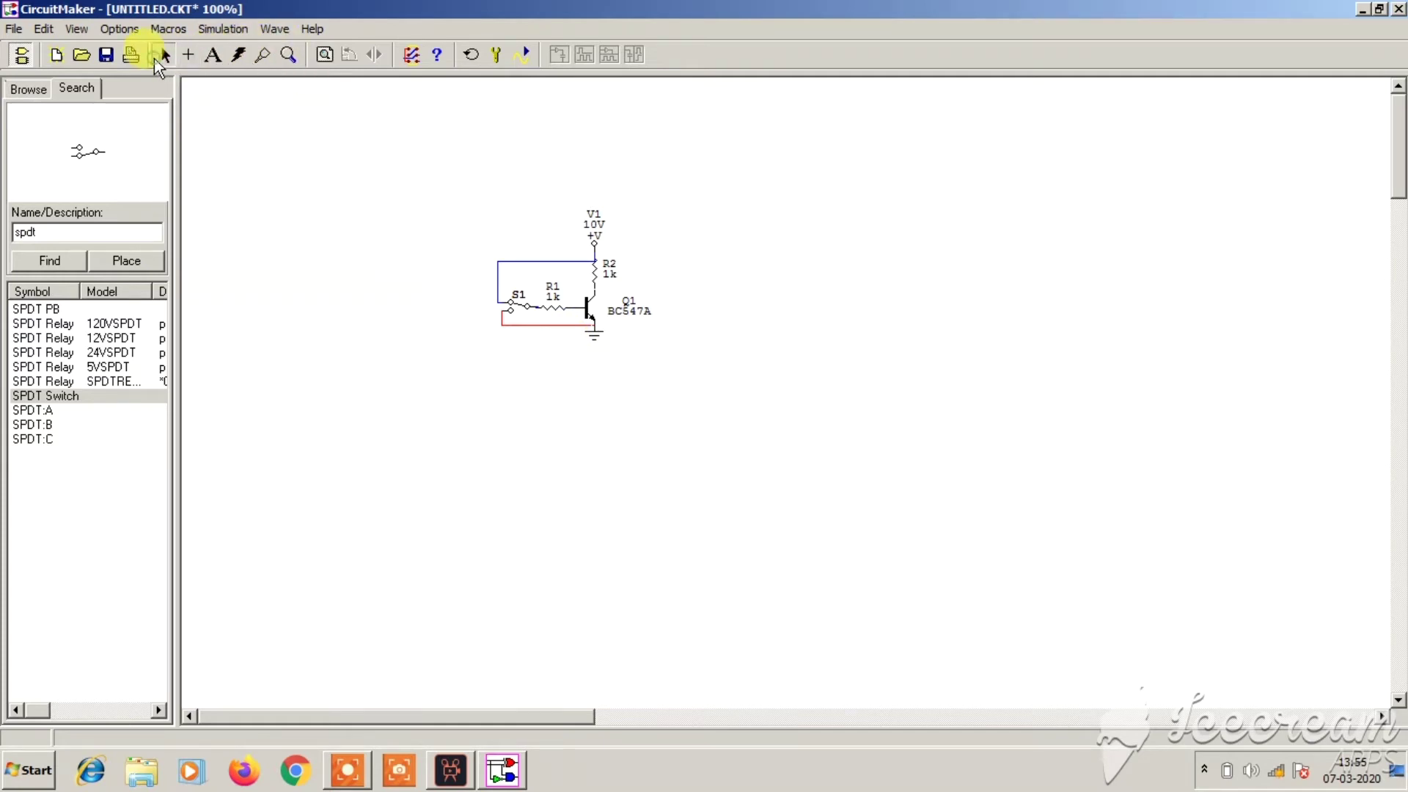
Try to duplicate the complete transistor circuit.
left_click_drag(450, 178, 678, 419)
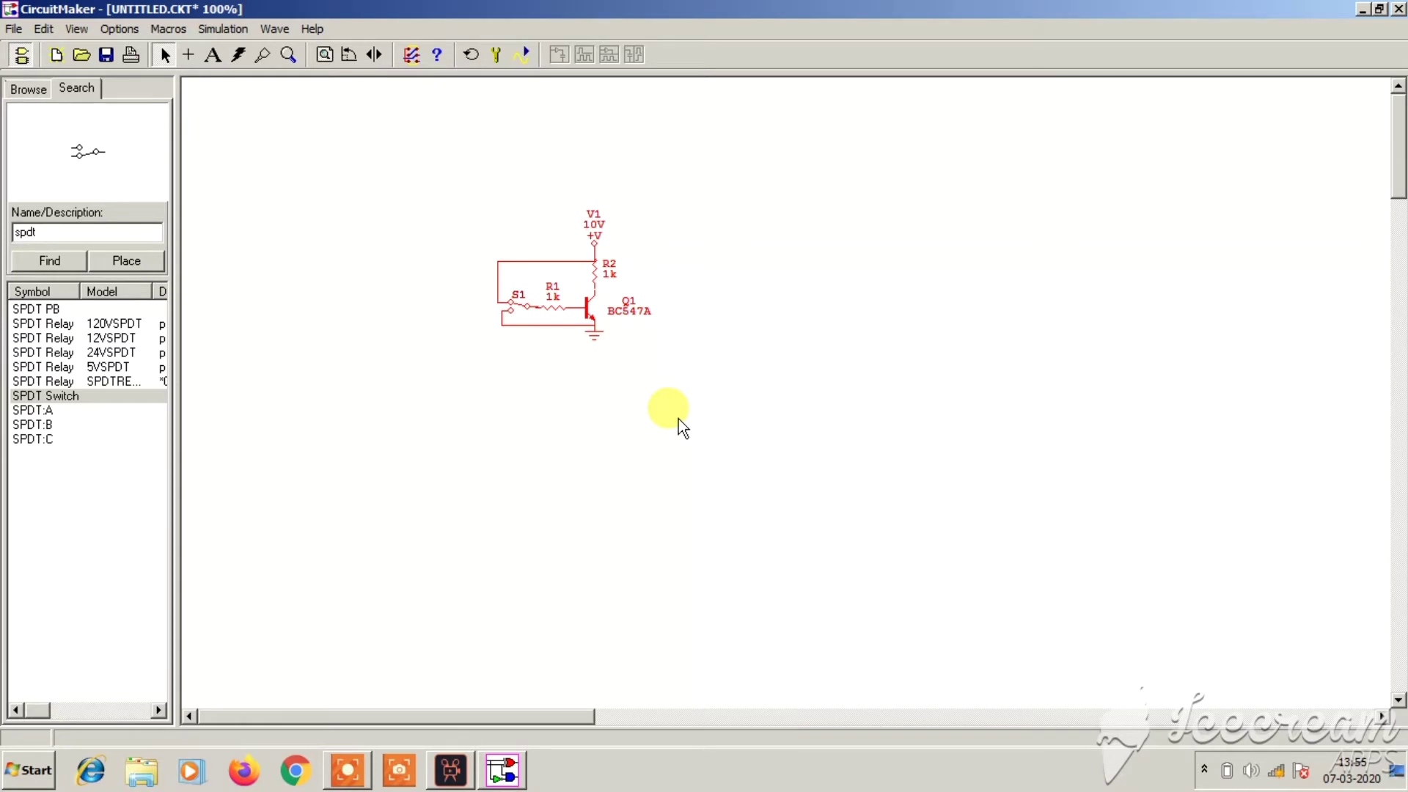
key("ctrl+d")
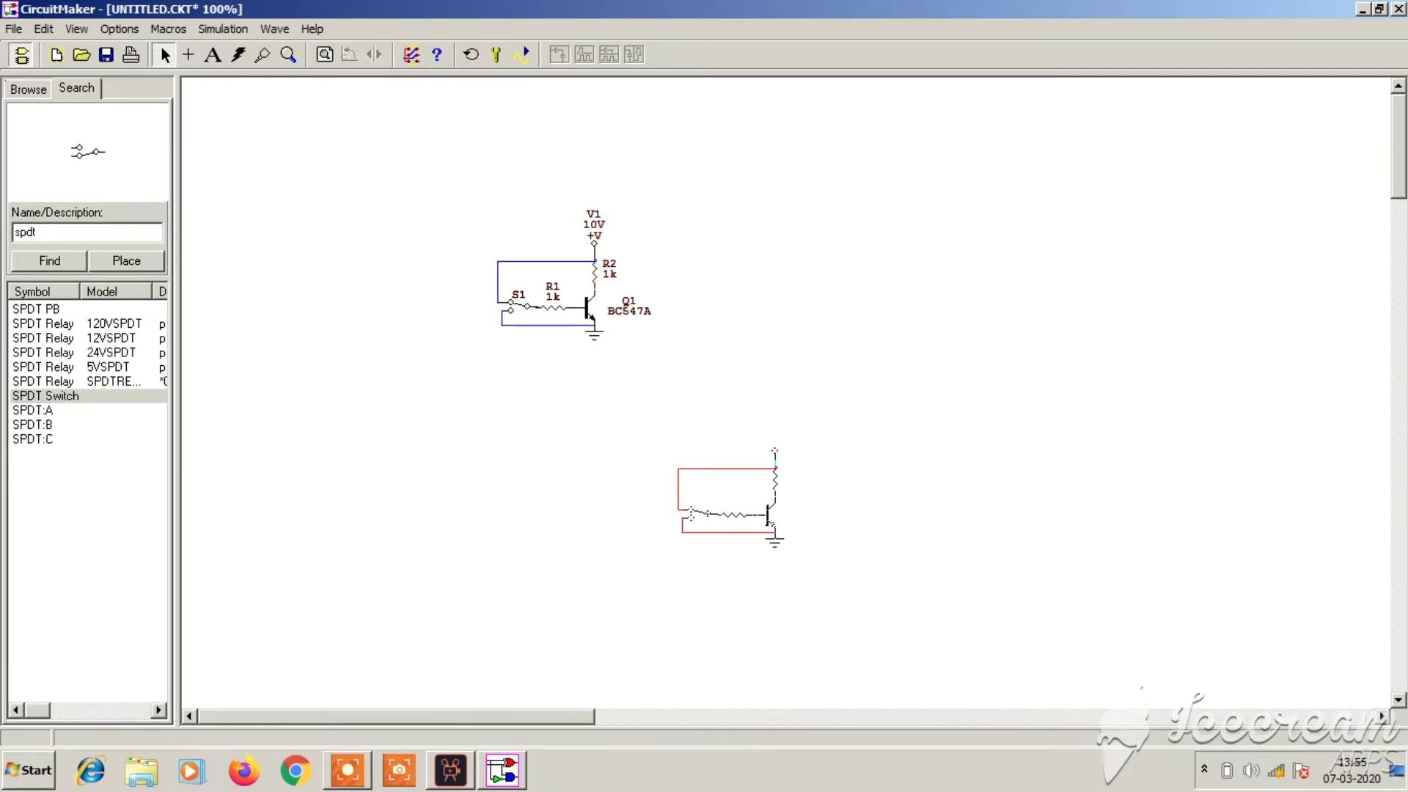
left_click(696, 354)
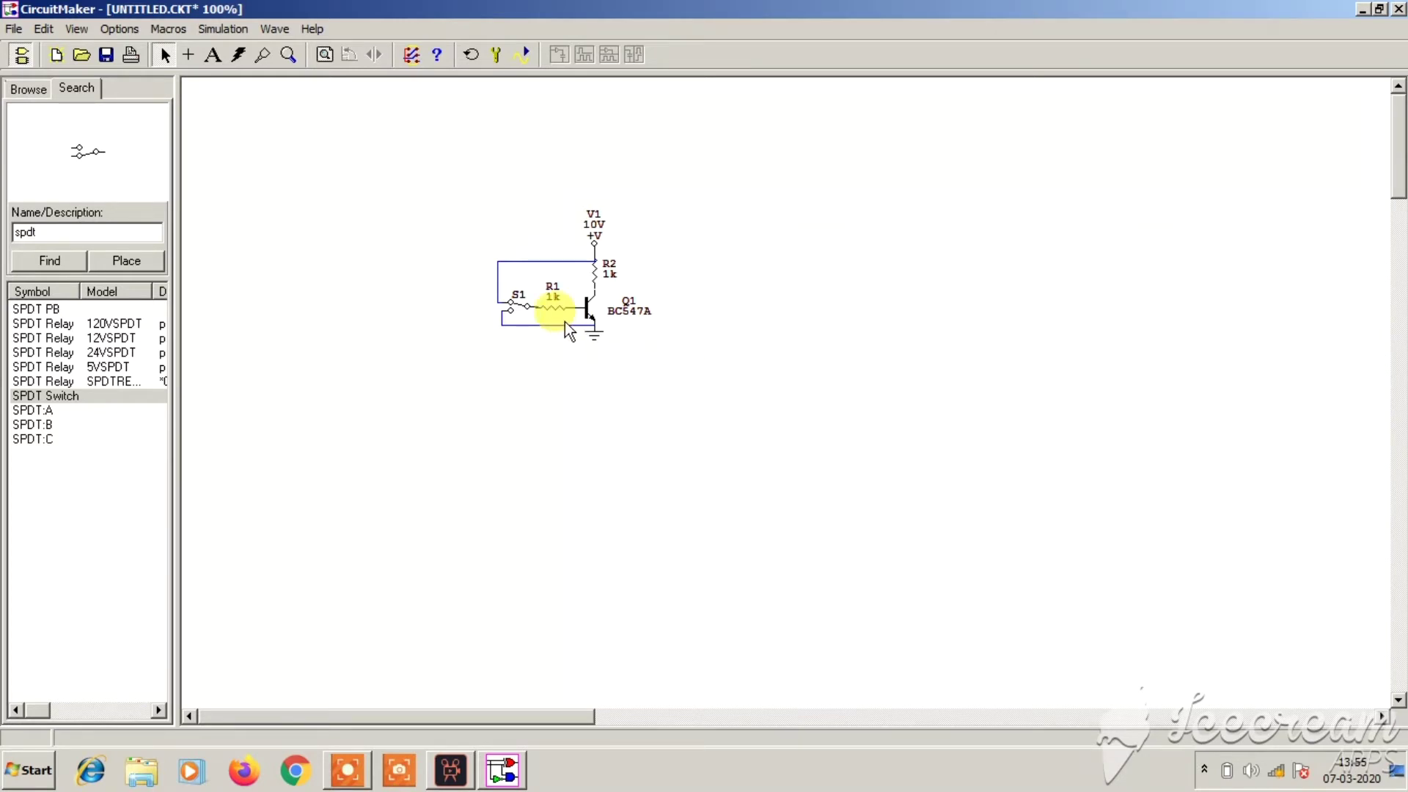
Place a probe where R2 meets the transistor's collector and run the analog simulation.
left_click(265, 56)
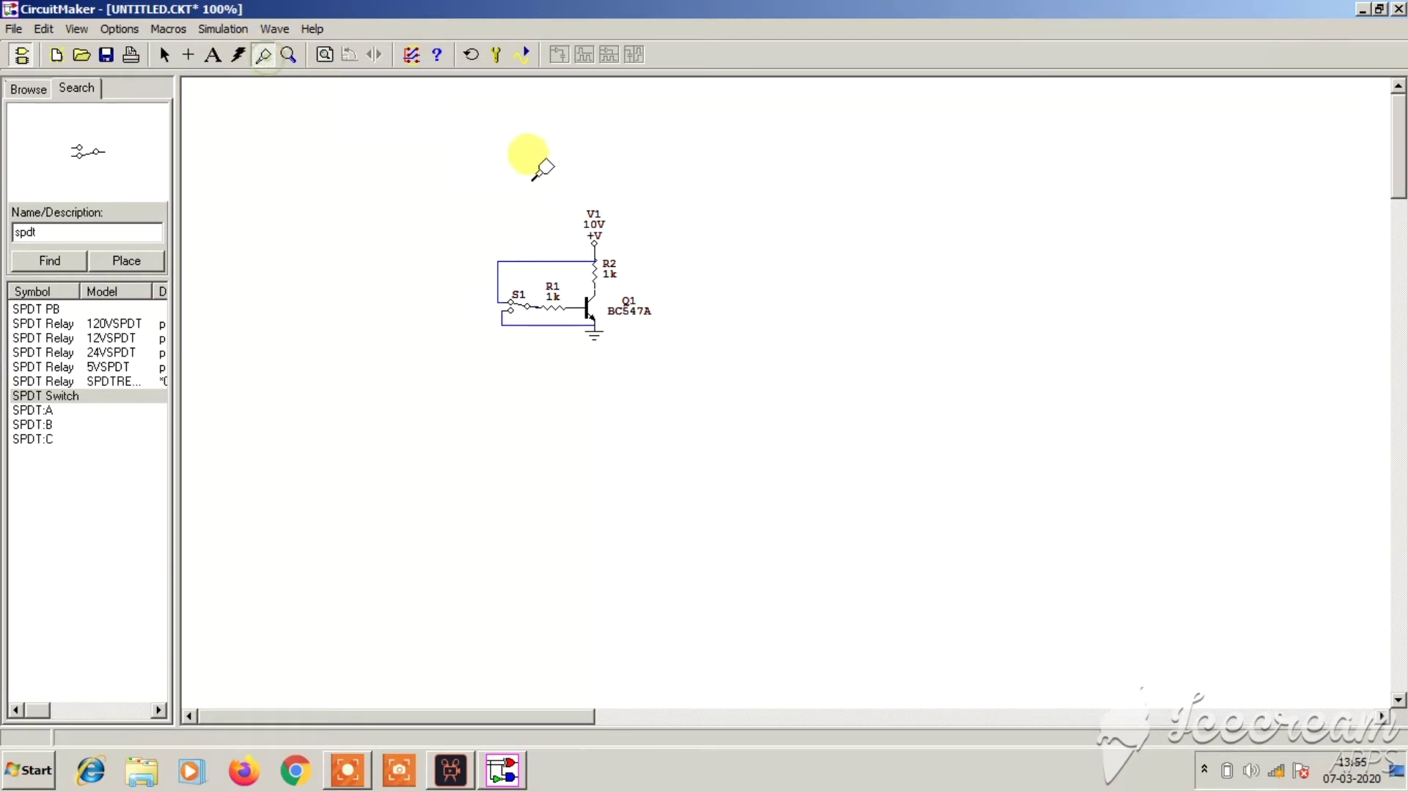
left_click(597, 282)
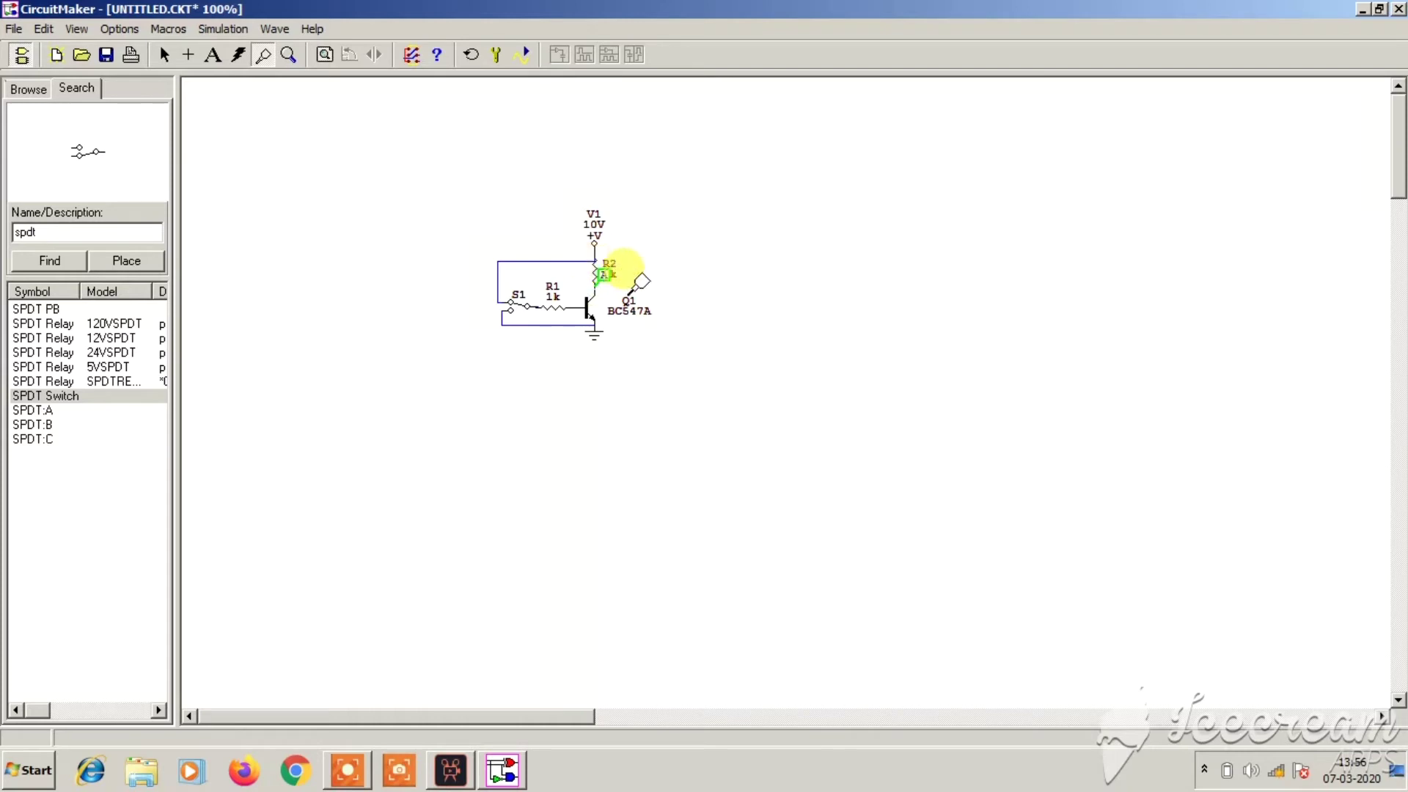
left_click(220, 29)
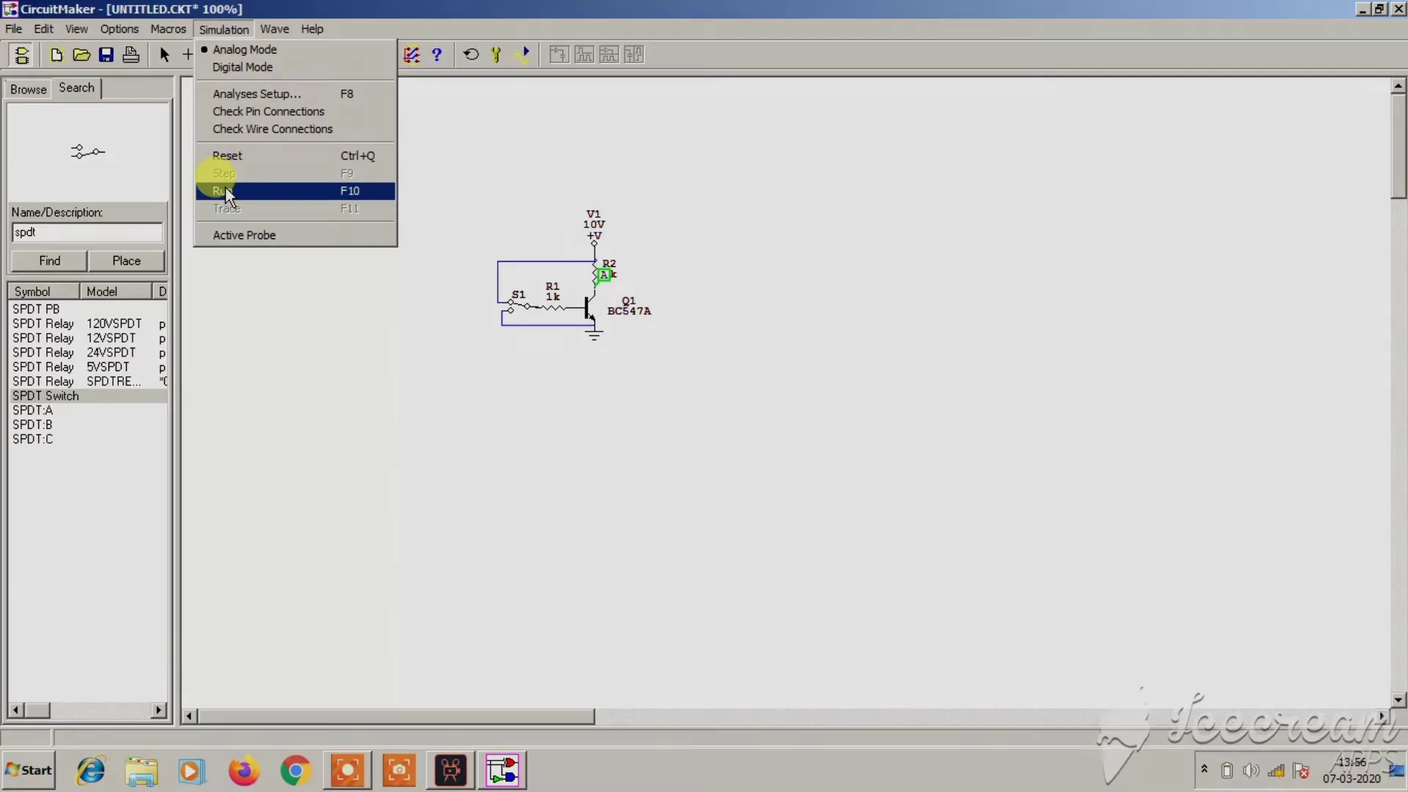
left_click(226, 189)
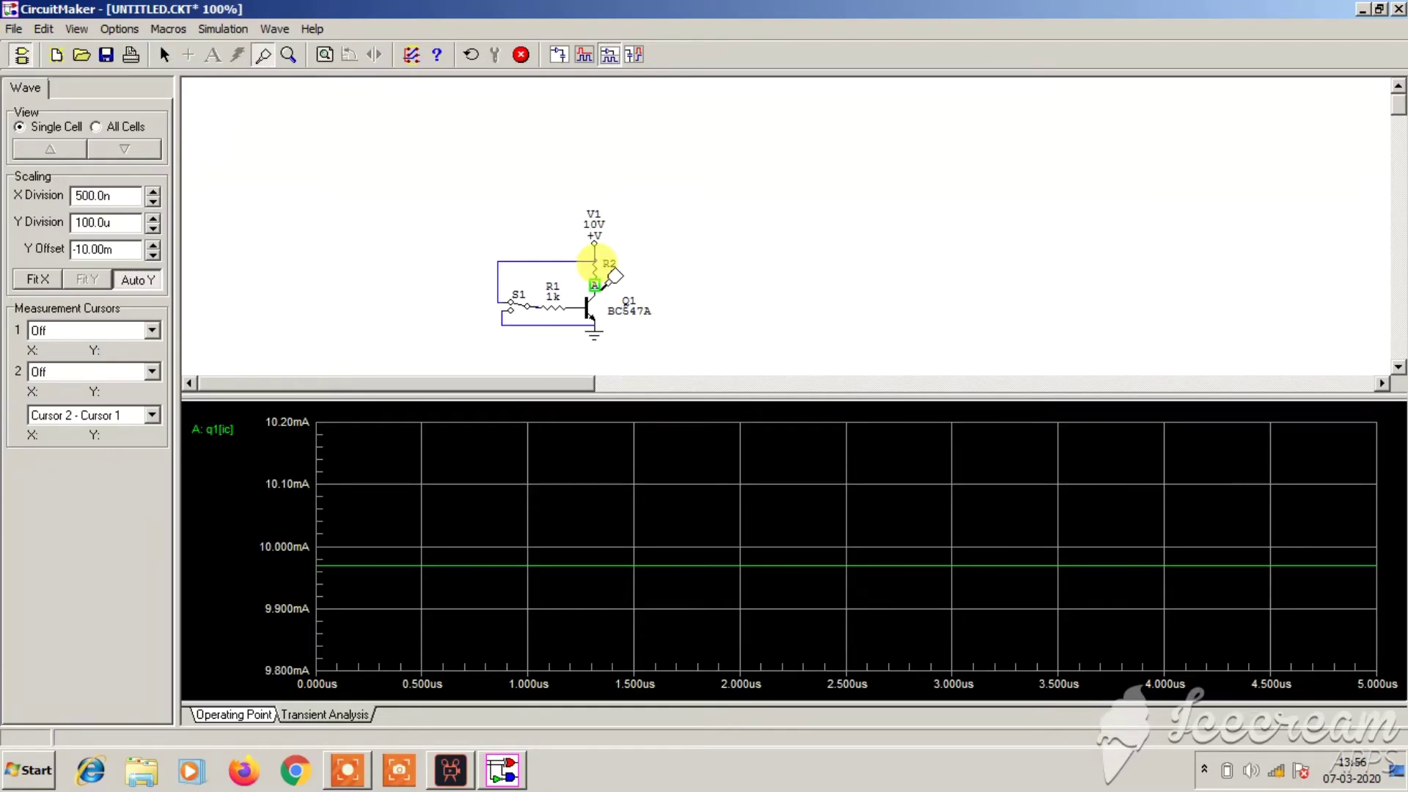
Probe the R2–collector connection to compare its current and voltage waveforms, ending on the collector current, and stop the simulation.
left_click(594, 264)
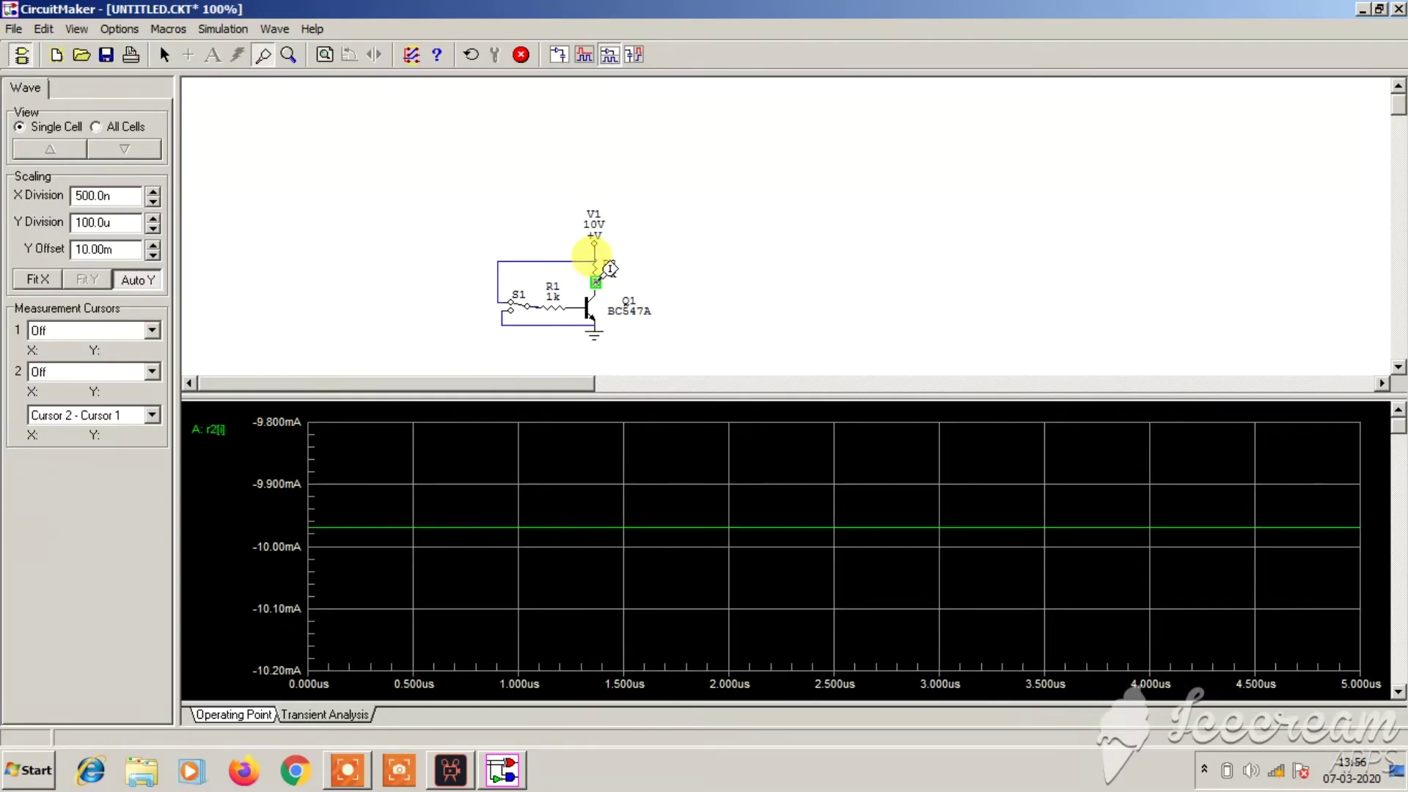
left_click(595, 264)
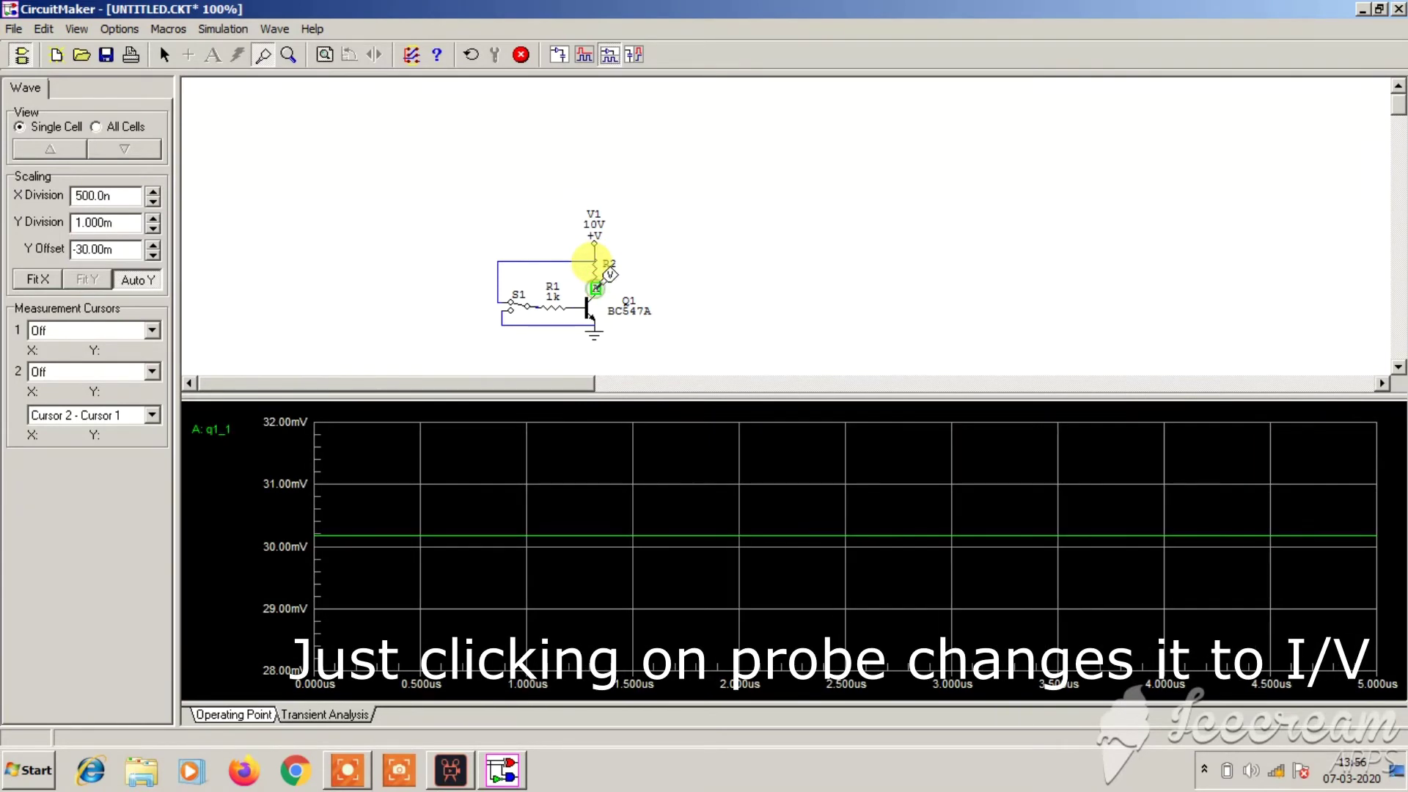
left_click(595, 264)
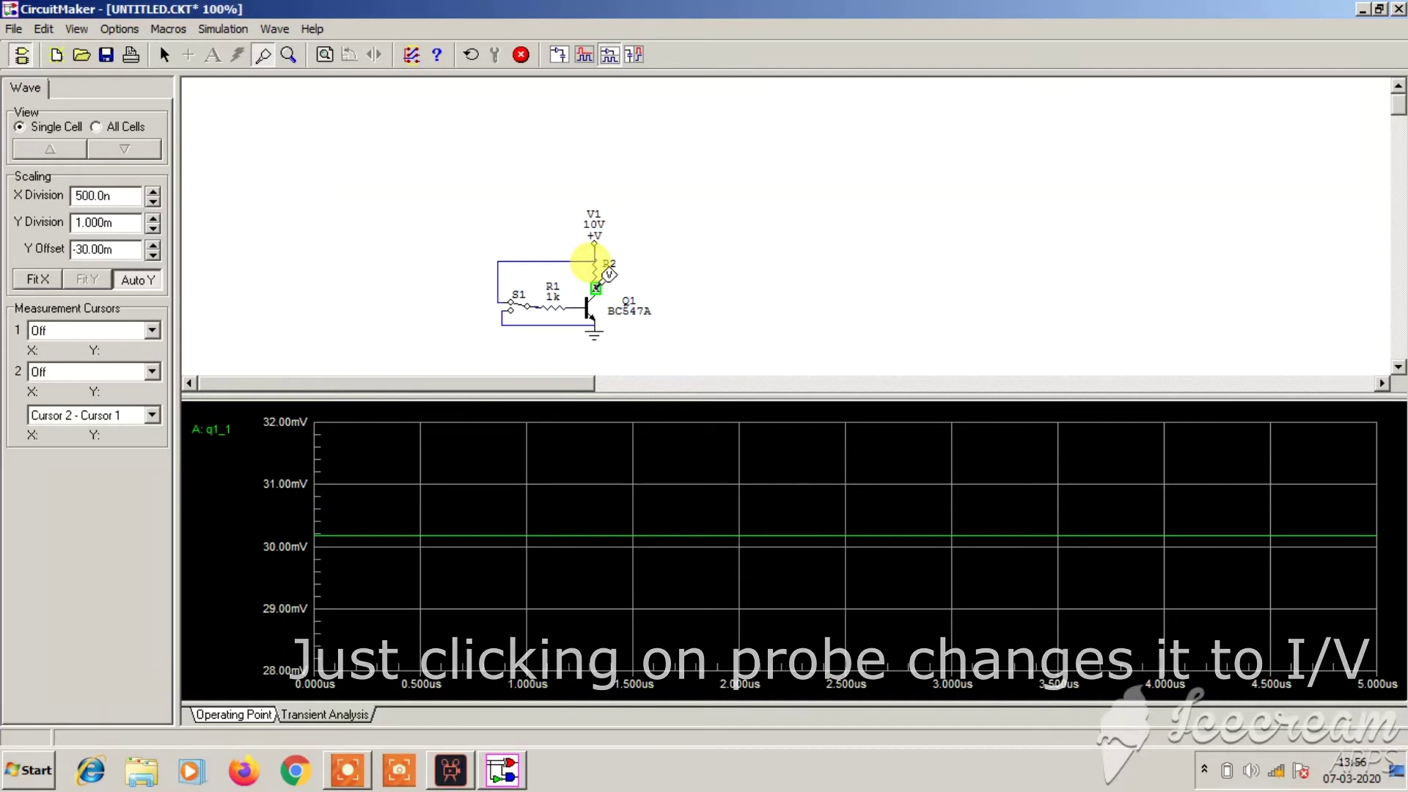
left_click(595, 264)
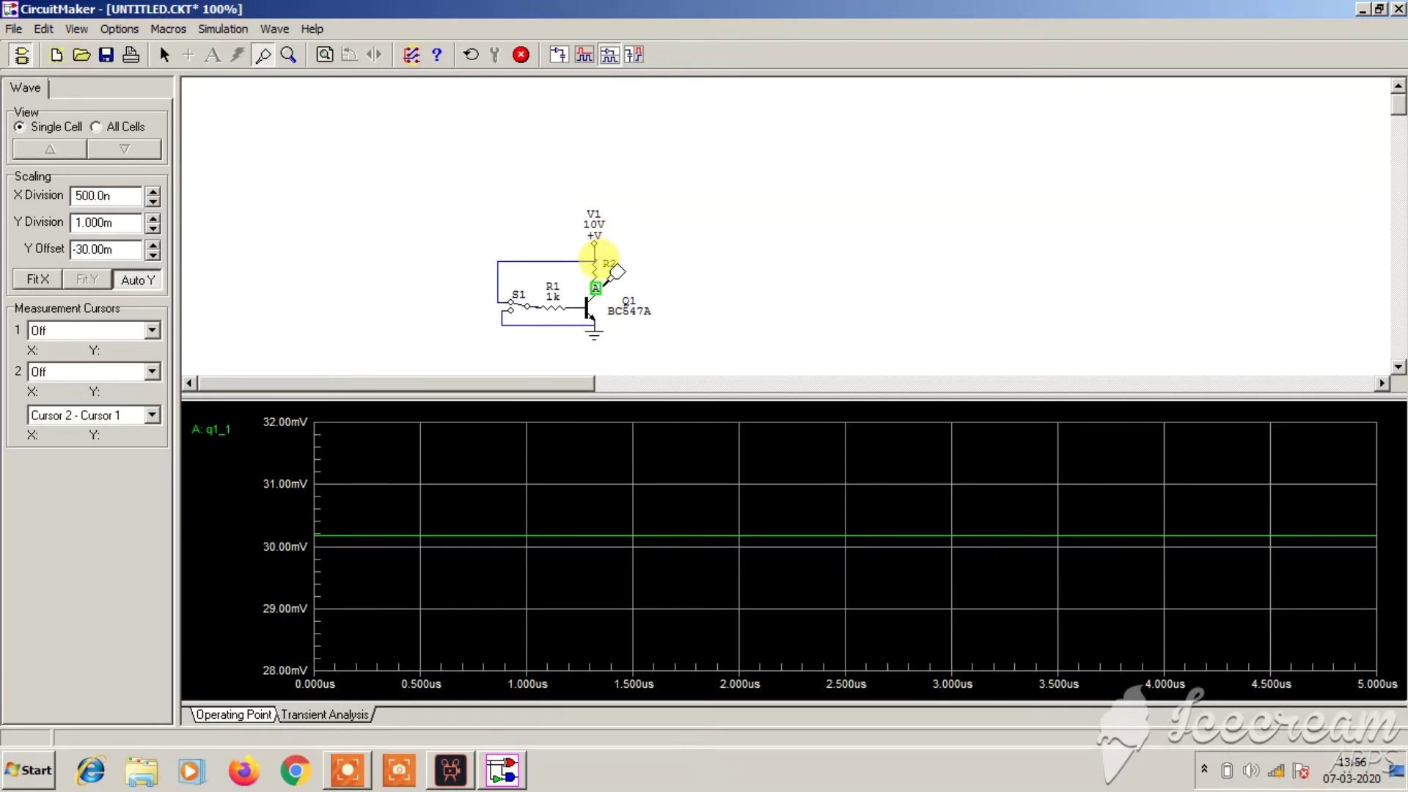
left_click(596, 286)
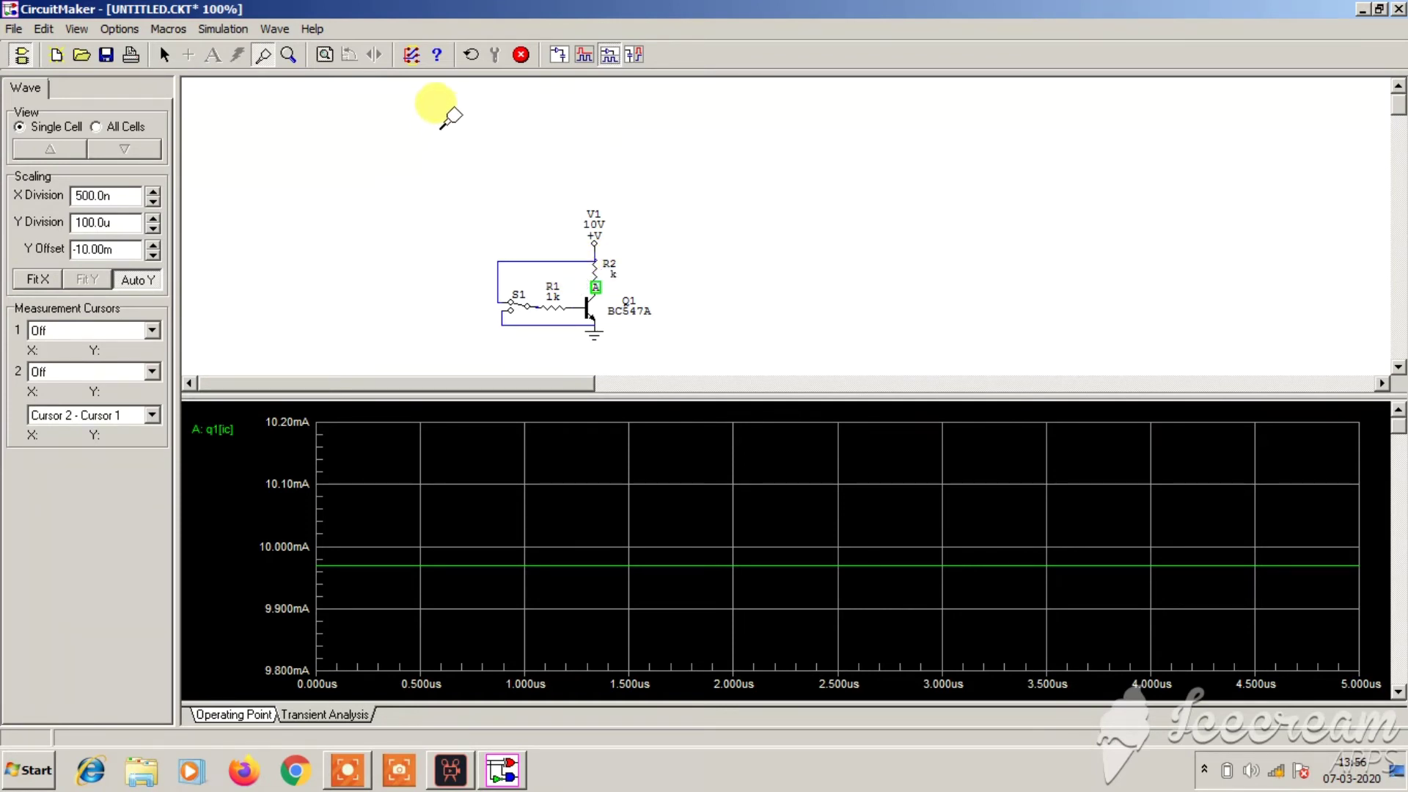
left_click(524, 59)
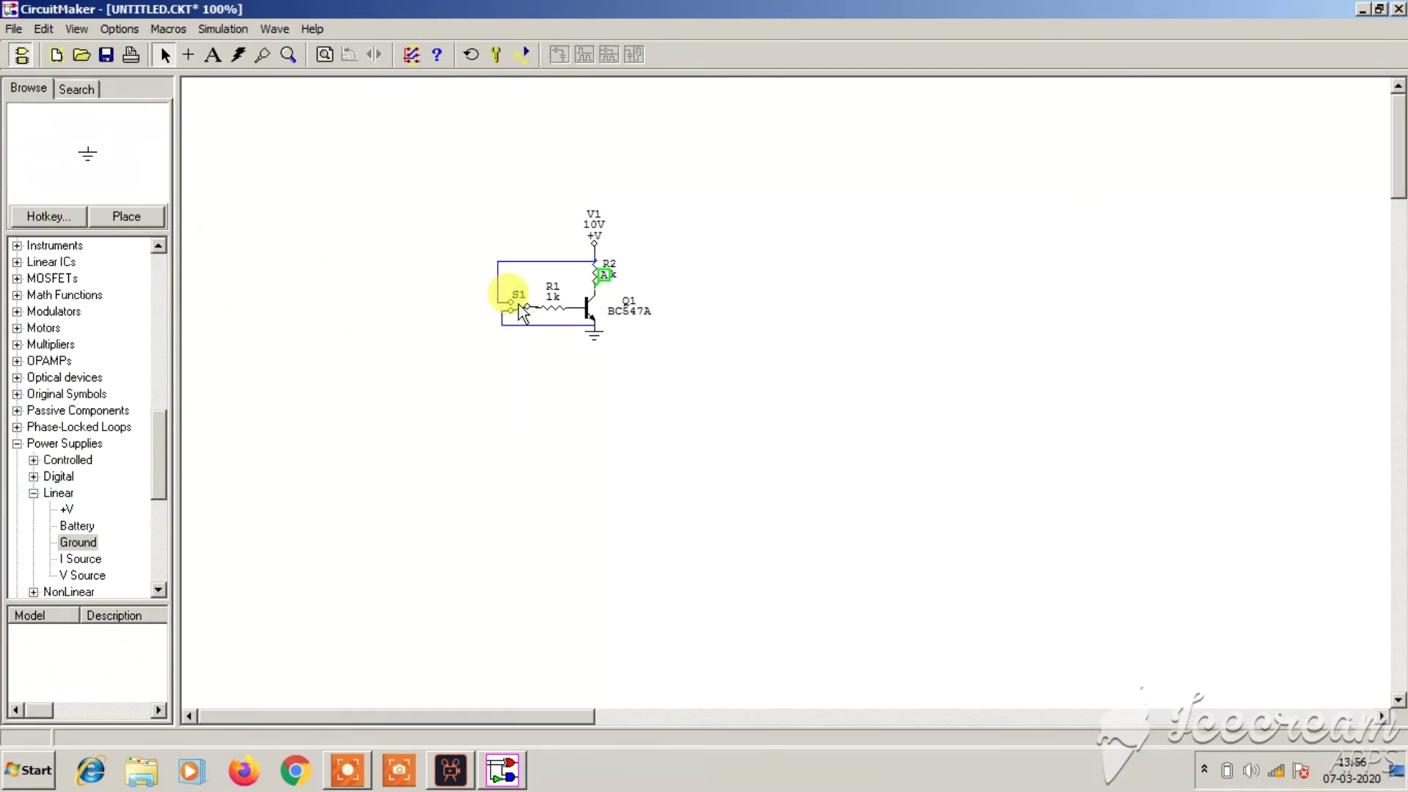
With S1 flipped to its grounded contact, rerun the analog simulation, plot the collector voltage, and stop the run.
left_click(239, 31)
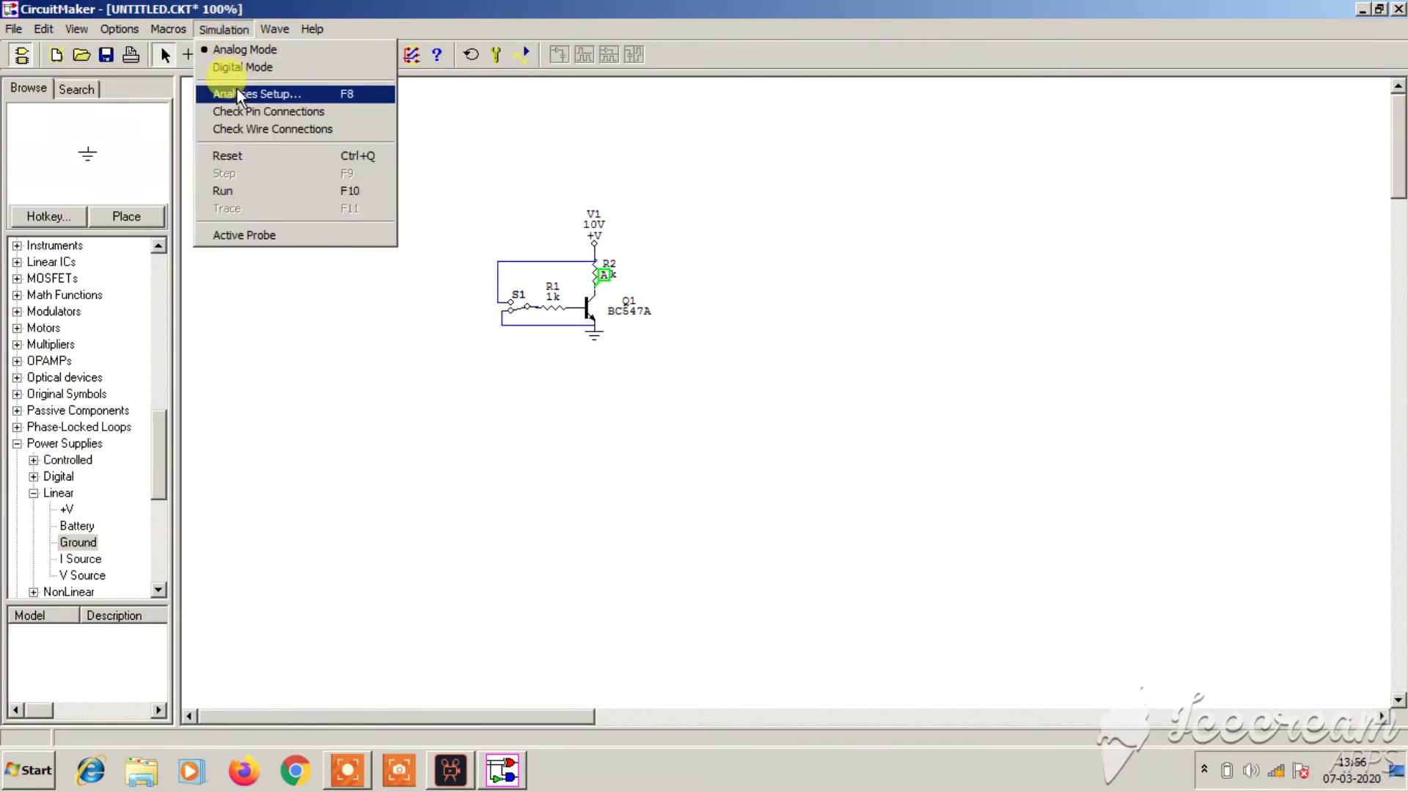
left_click(240, 193)
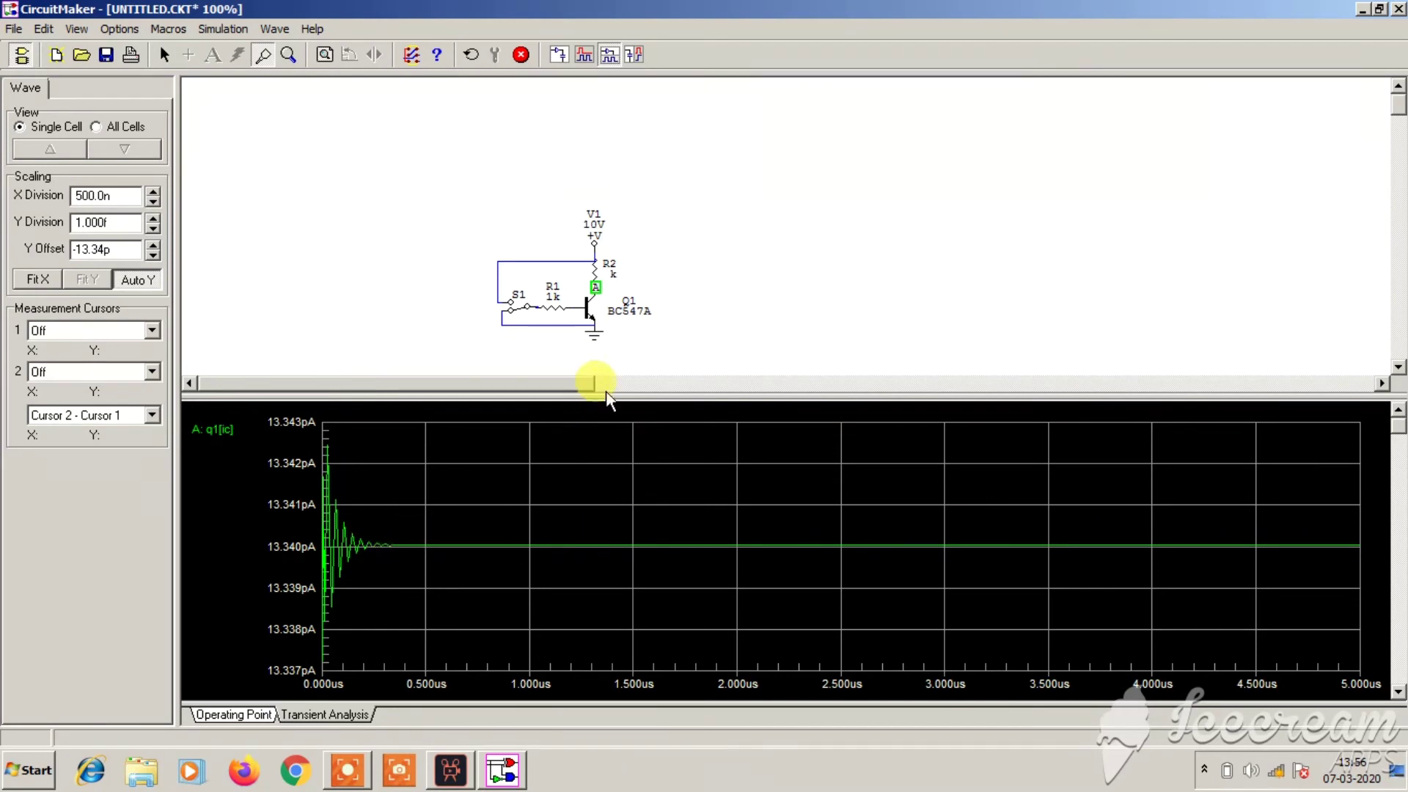
left_click(595, 265)
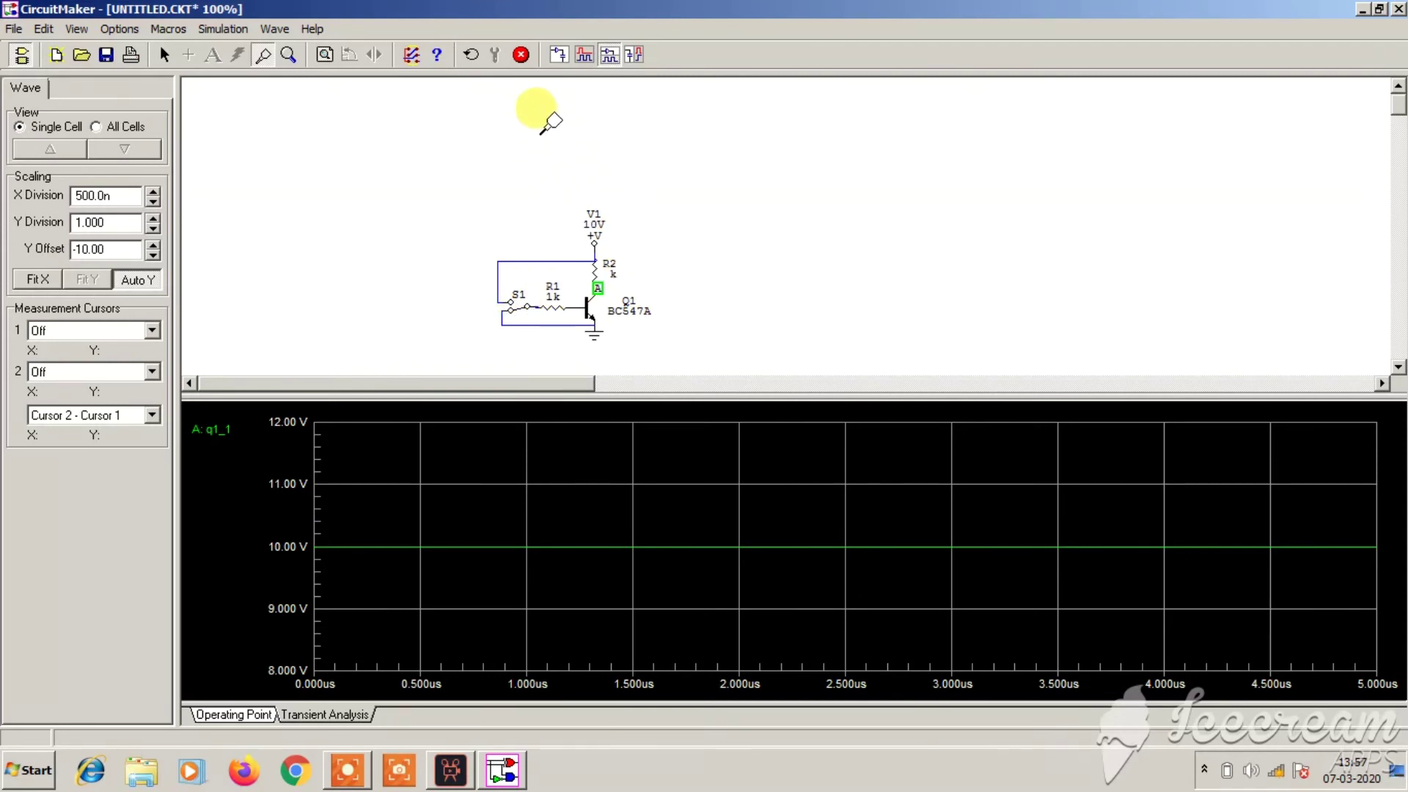
left_click(520, 56)
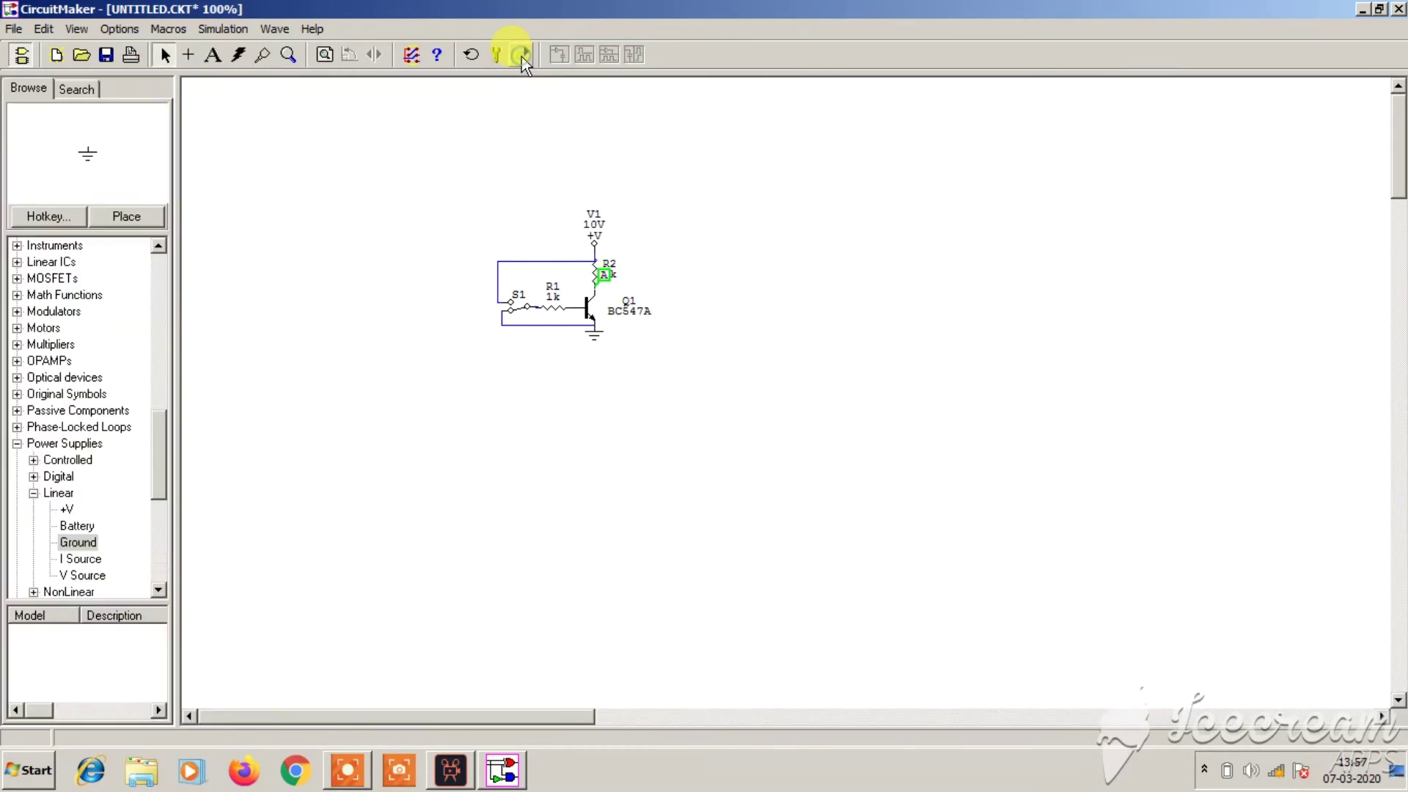
Switch the circuit to Digital Mode and run the simulation, continuing despite the unsupported transistor.
left_click(212, 32)
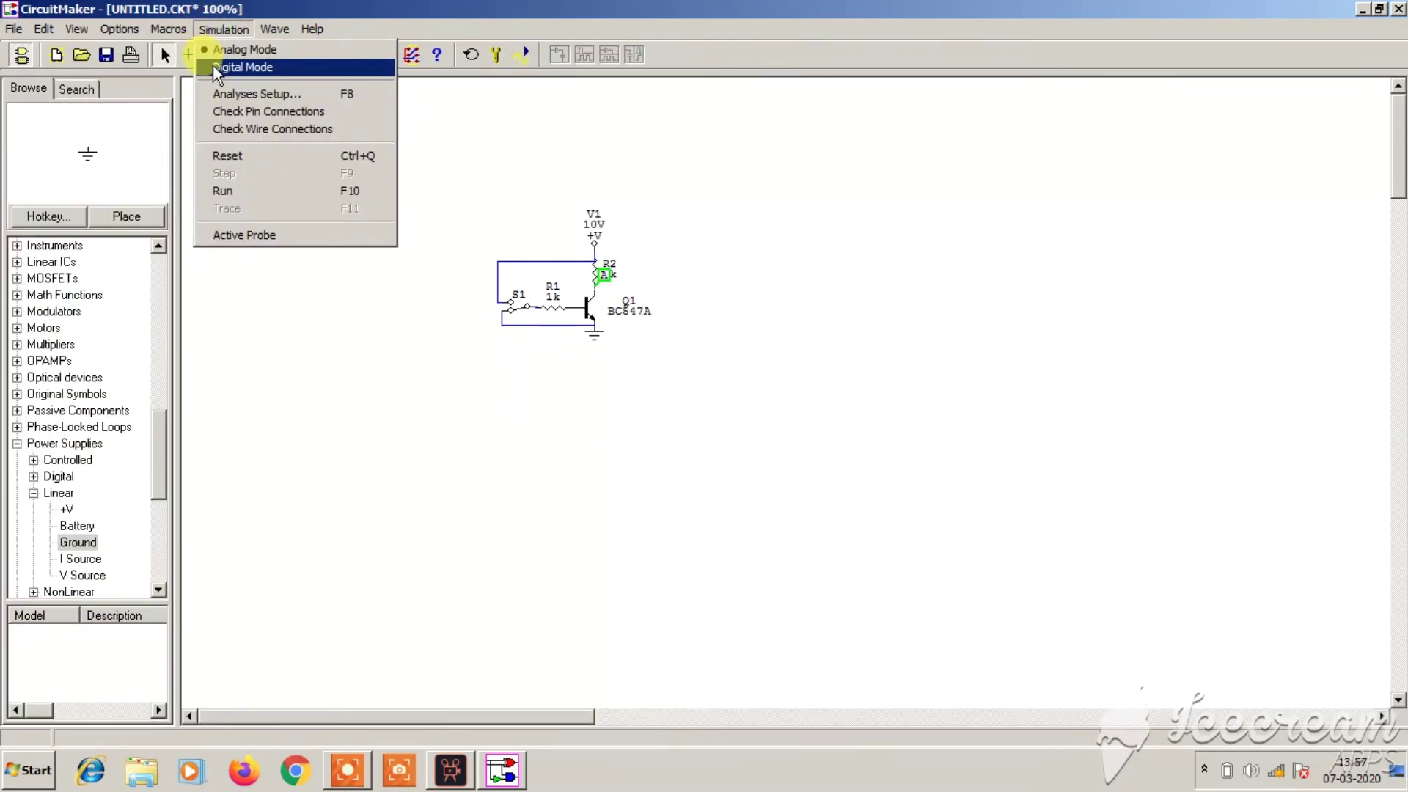
left_click(213, 66)
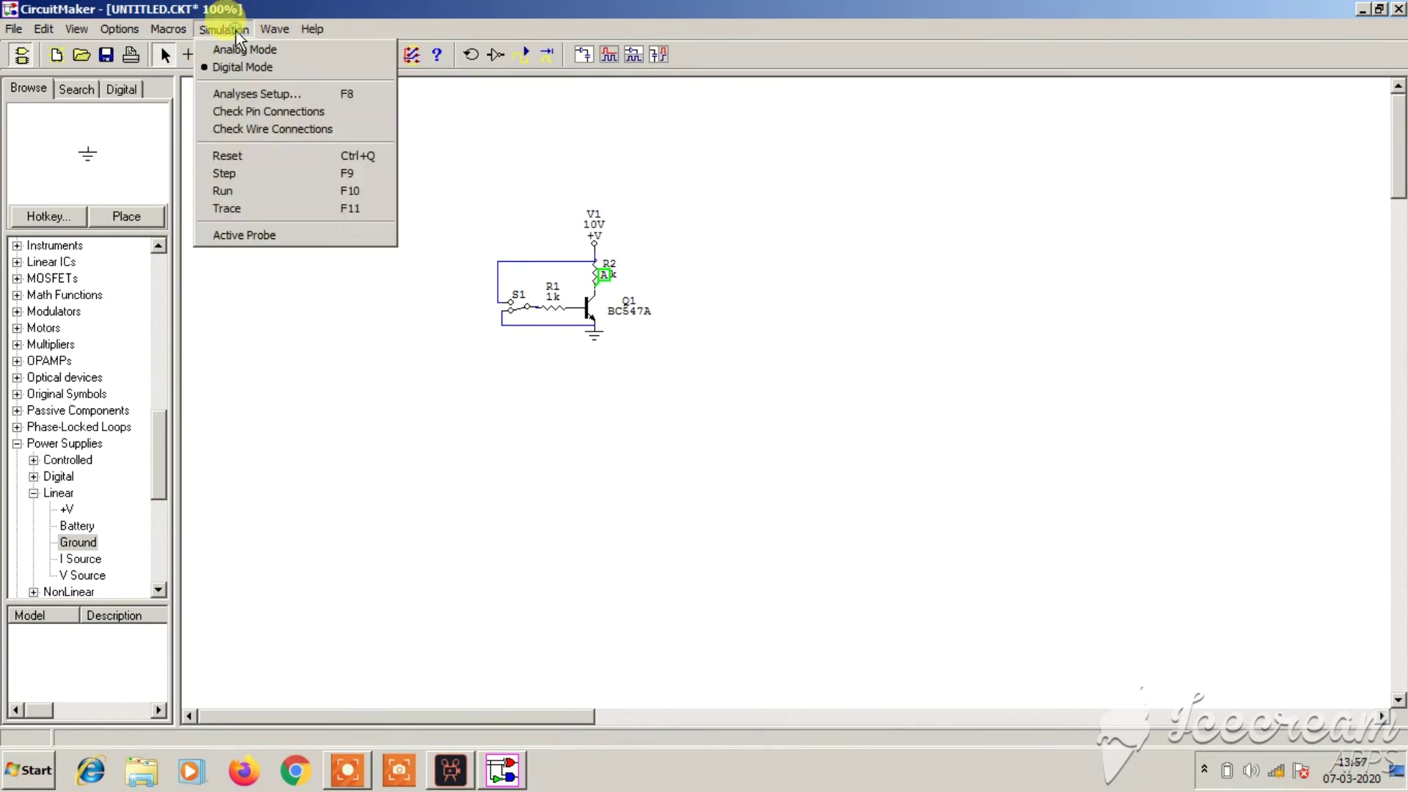
left_click(262, 192)
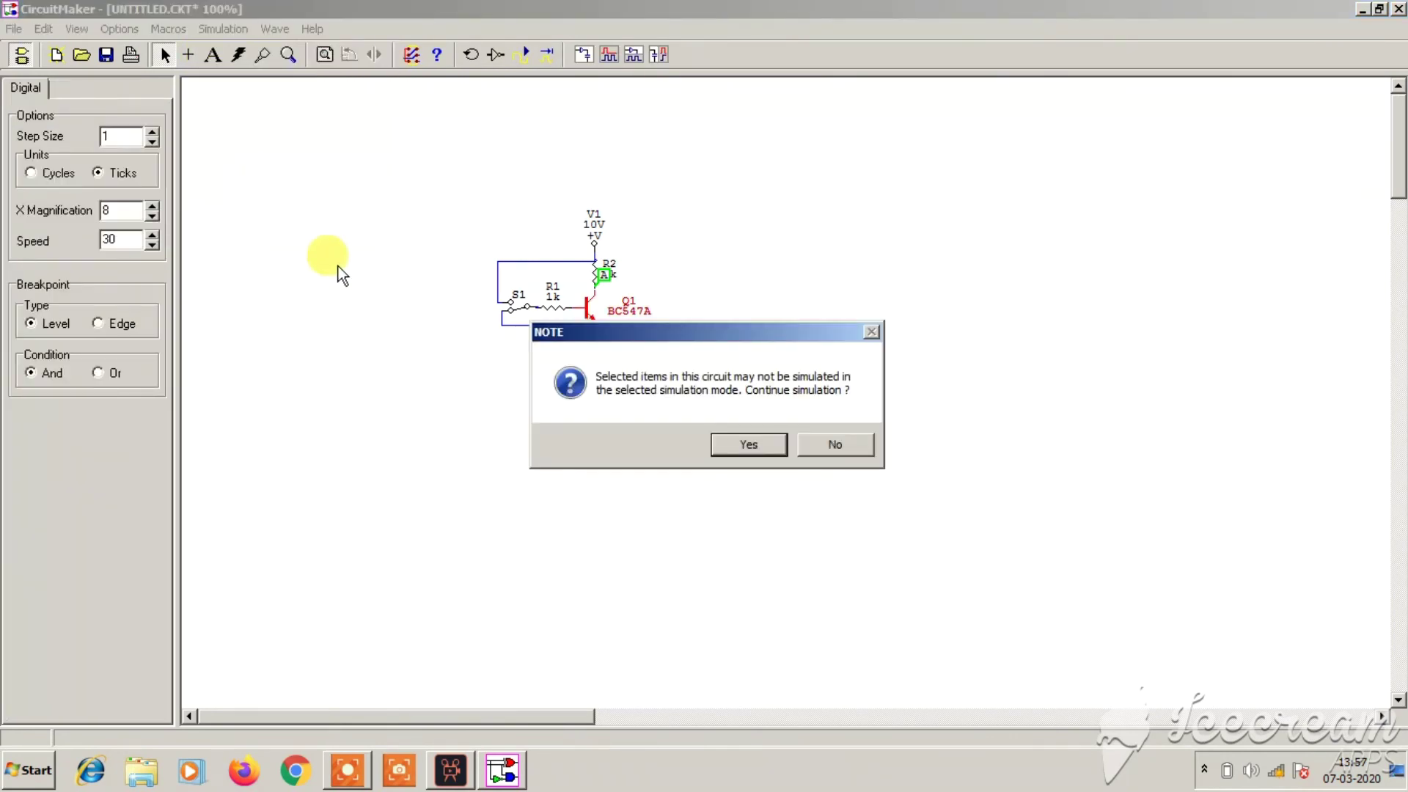
left_click(735, 443)
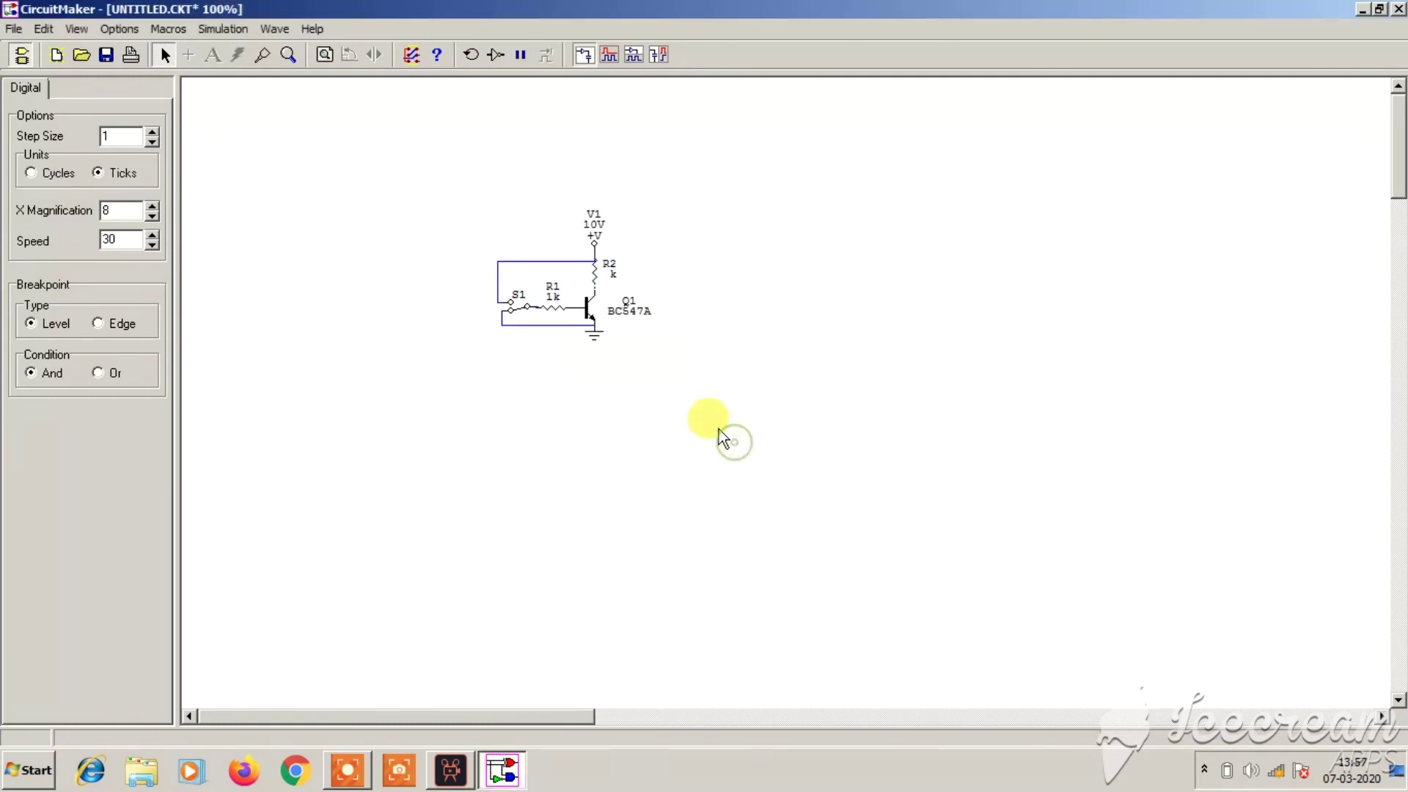
Probe the lower end of R2 in the running digital simulation and toggle the Active Probe option.
left_click(262, 55)
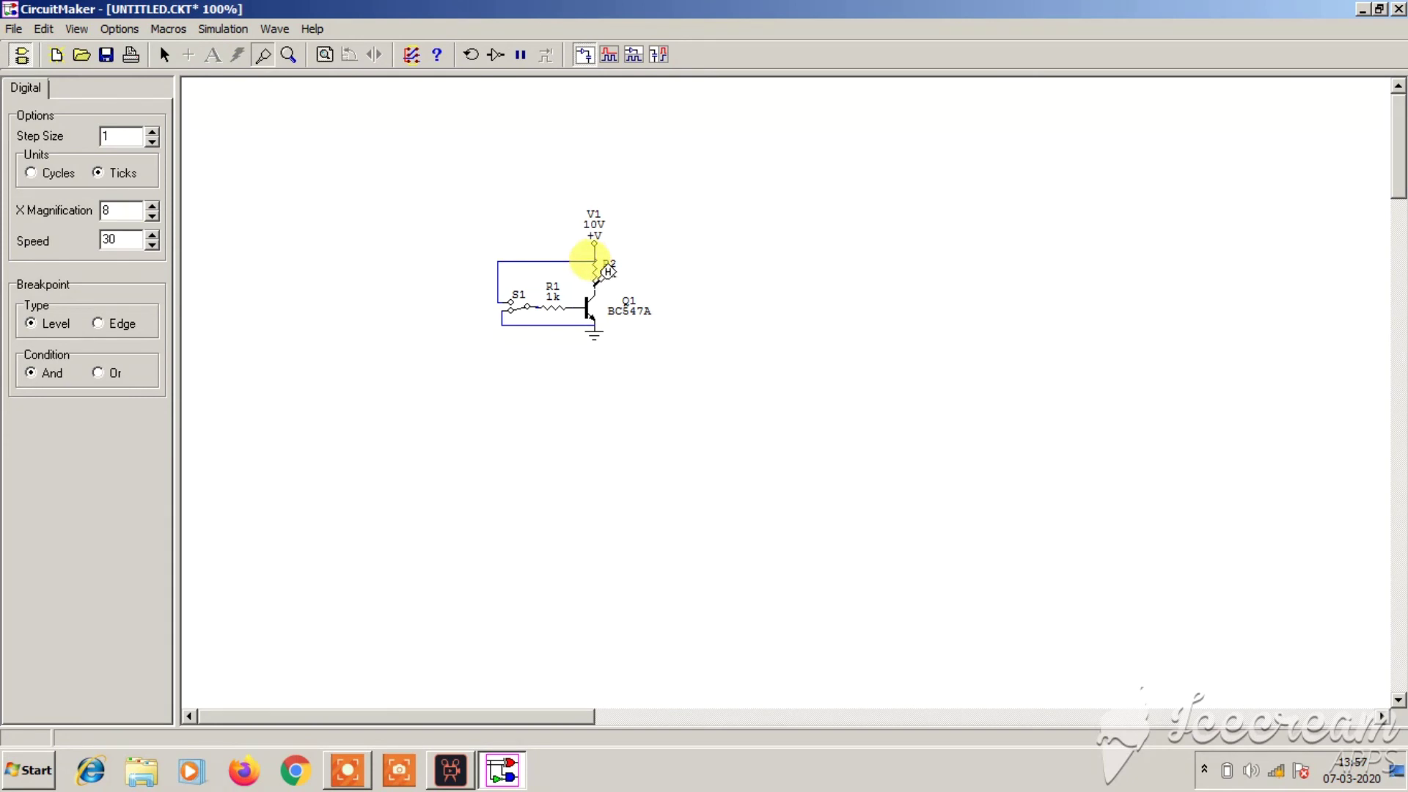
left_click(207, 29)
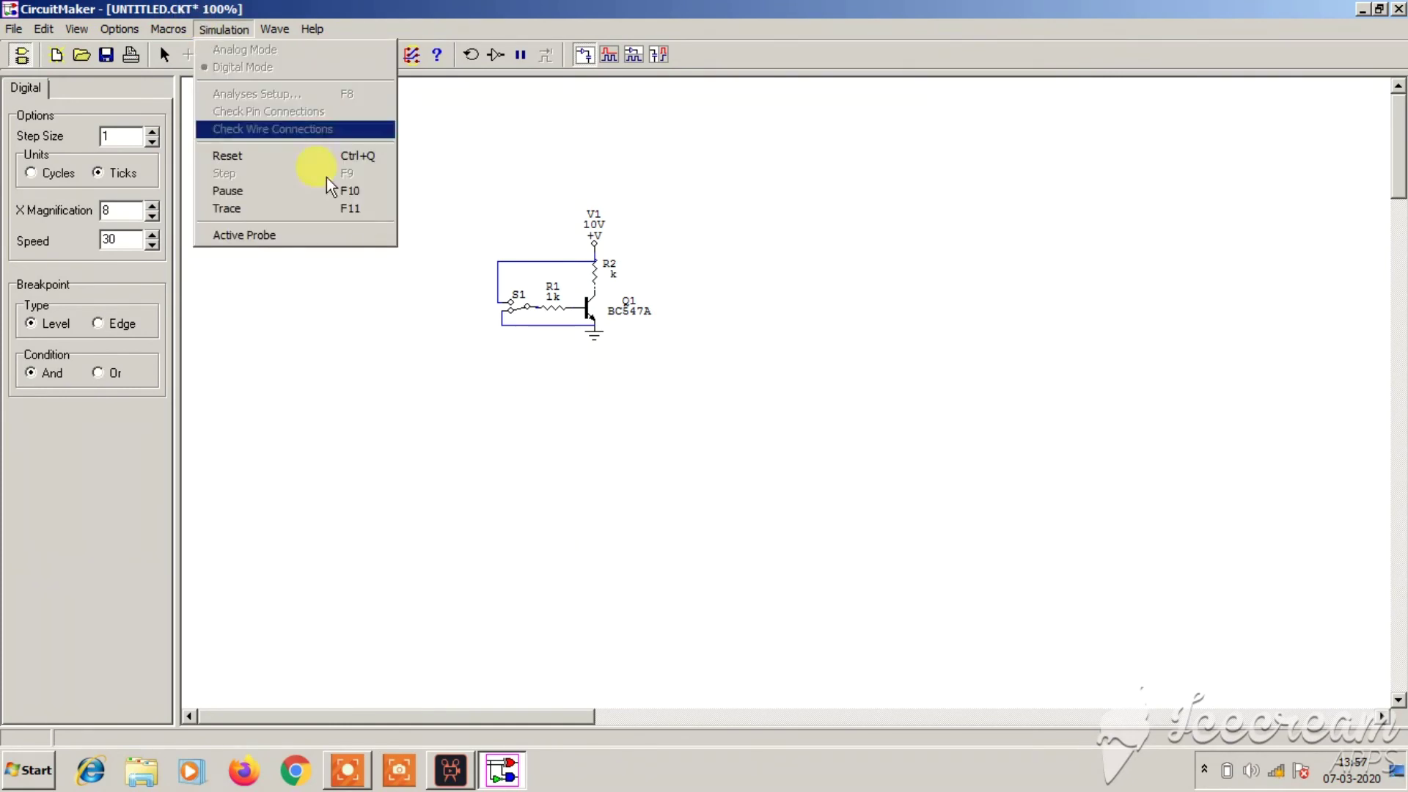
left_click(244, 234)
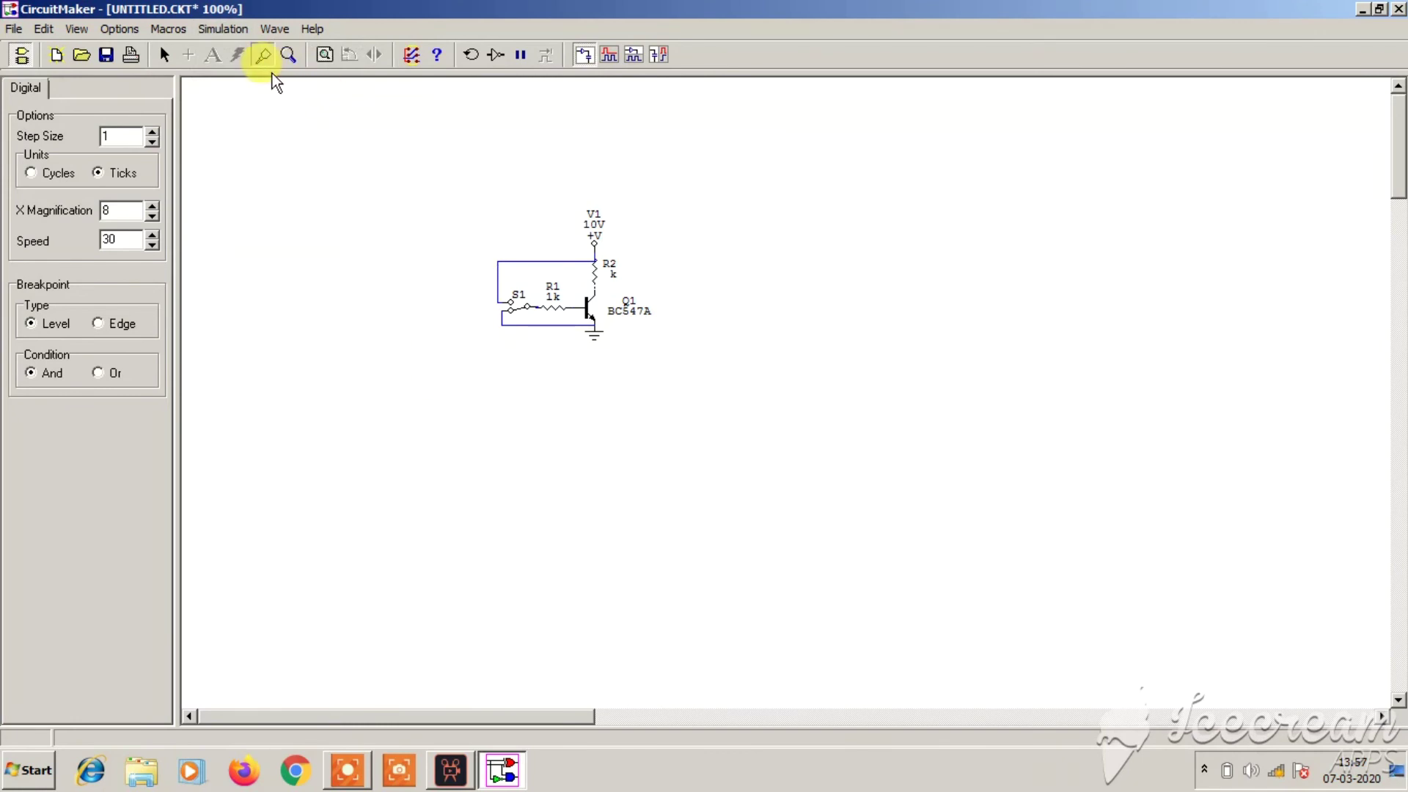